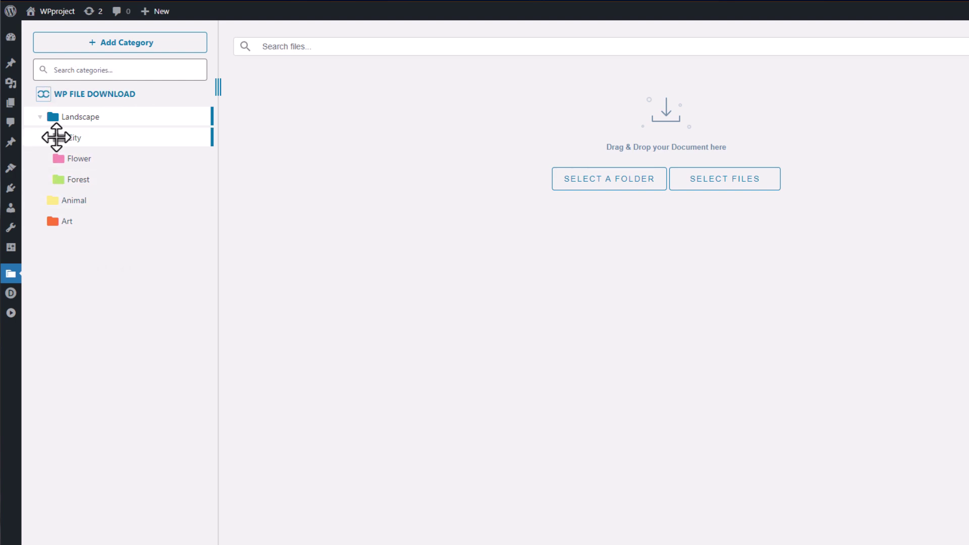
# - Create a category named 'New Category' and drag it above Landscape to the top of the tree
pyautogui.click(120, 50)
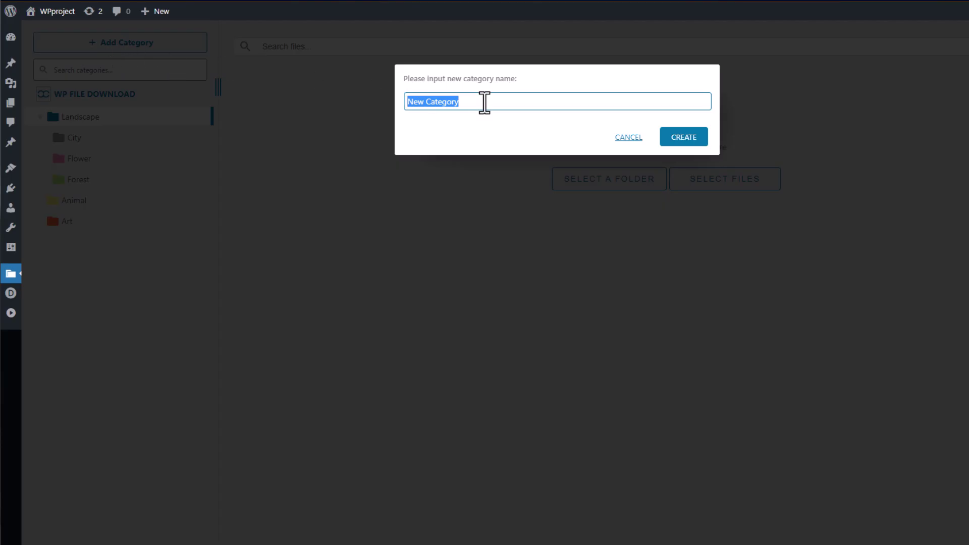
pyautogui.click(674, 142)
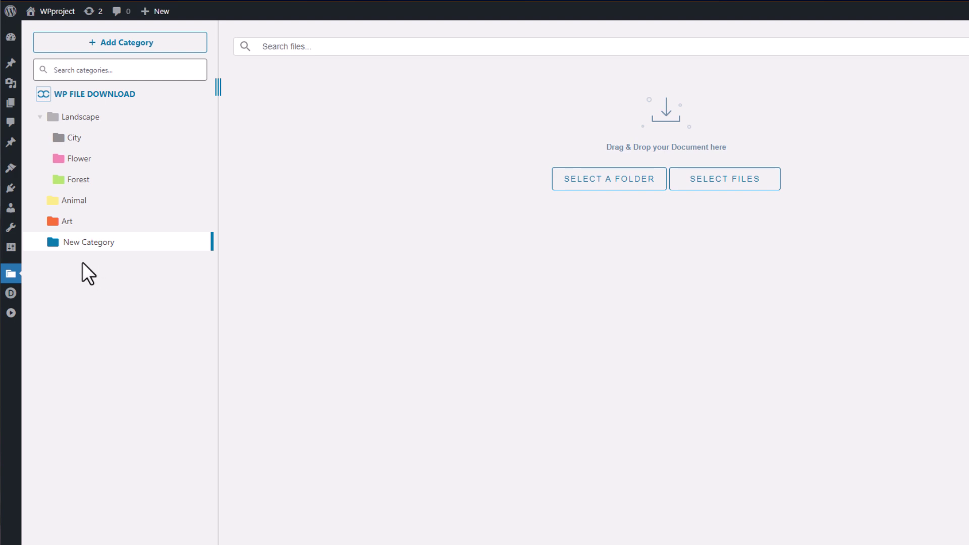
pyautogui.moveTo(79, 244); pyautogui.dragTo(87, 111)
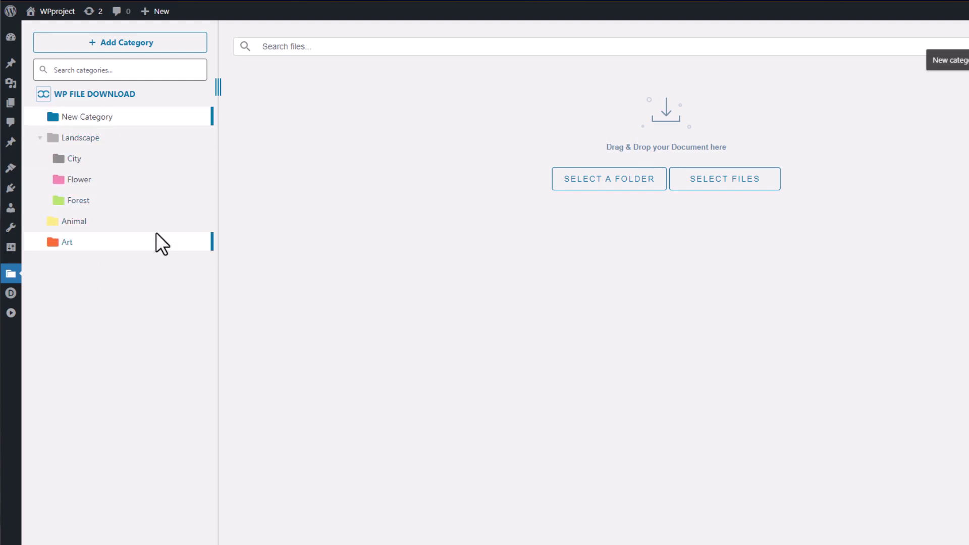
pyautogui.rightClick(99, 124)
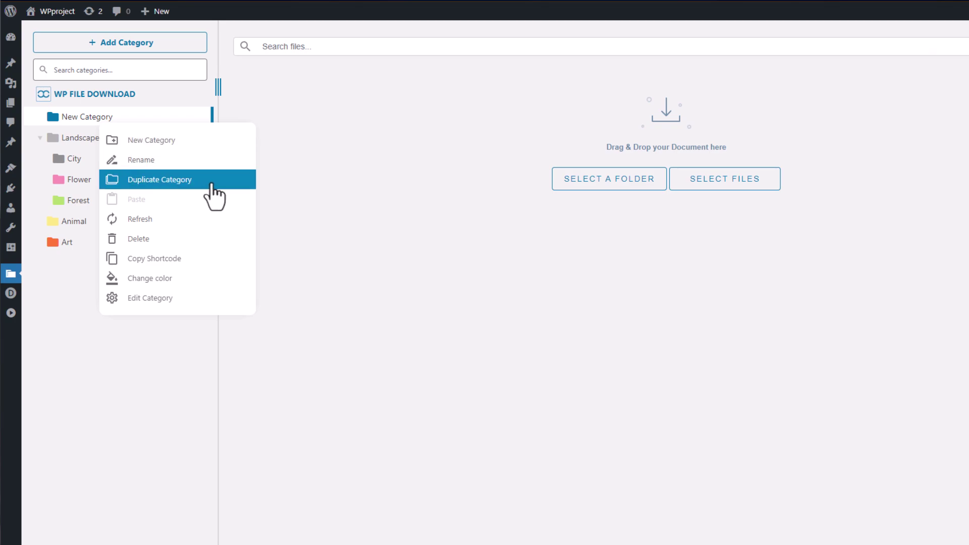
pyautogui.moveTo(194, 286)
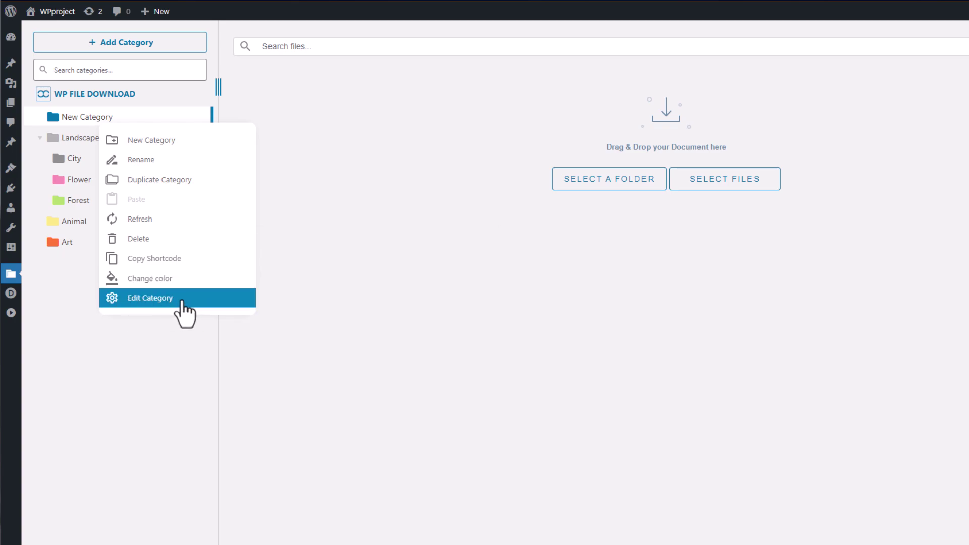
pyautogui.click(143, 373)
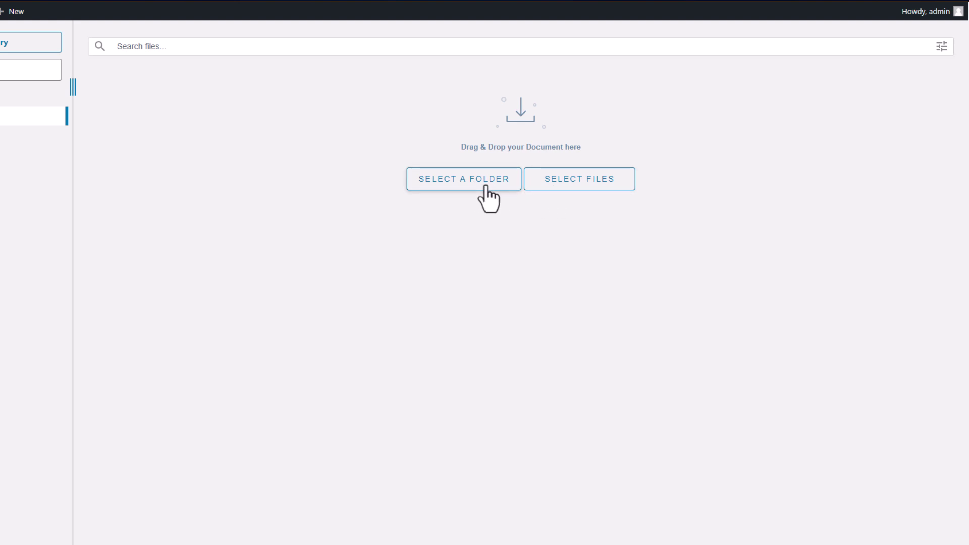
# - Upload the River folder's 10 images from Pictures > Saved Pictures into New Category
pyautogui.click(486, 188)
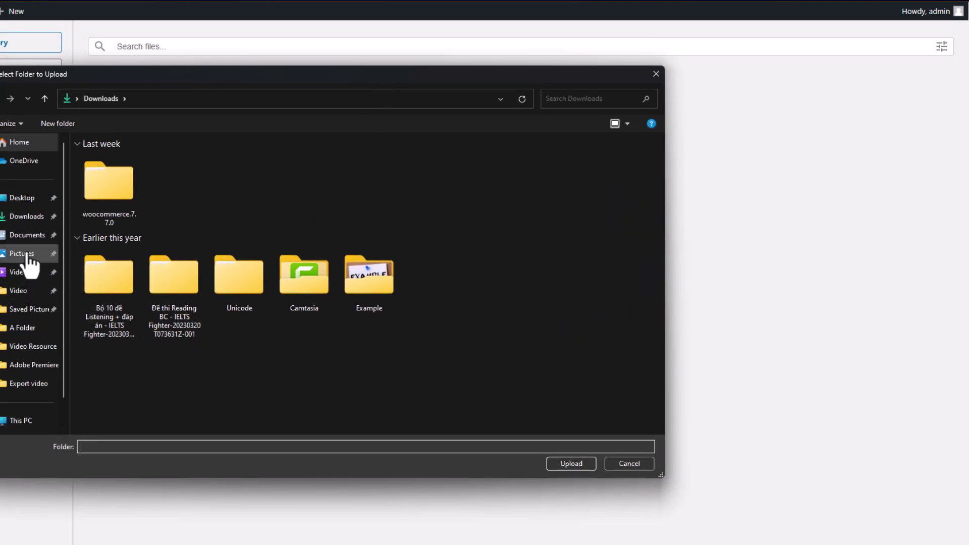
pyautogui.click(26, 254)
pyautogui.click(120, 174)
pyautogui.doubleClick(120, 174)
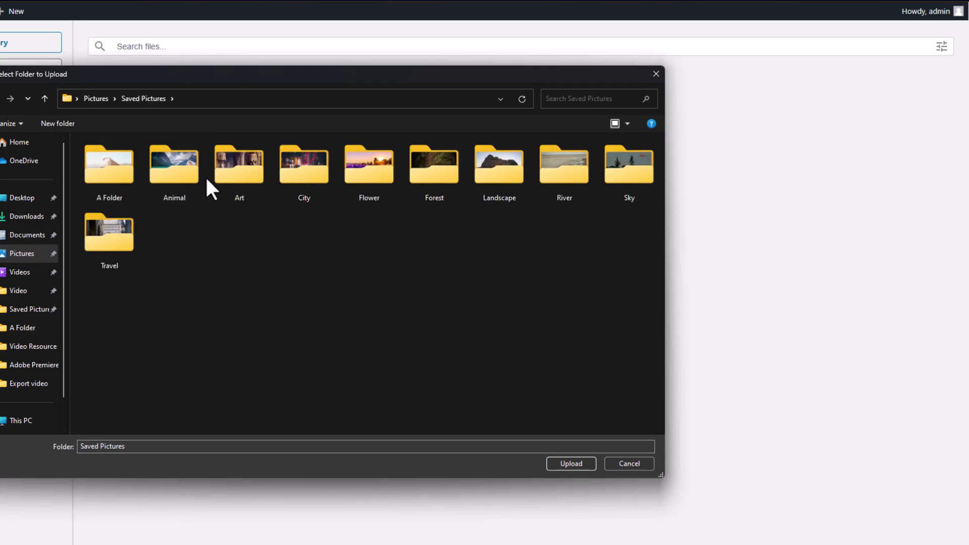
pyautogui.click(559, 165)
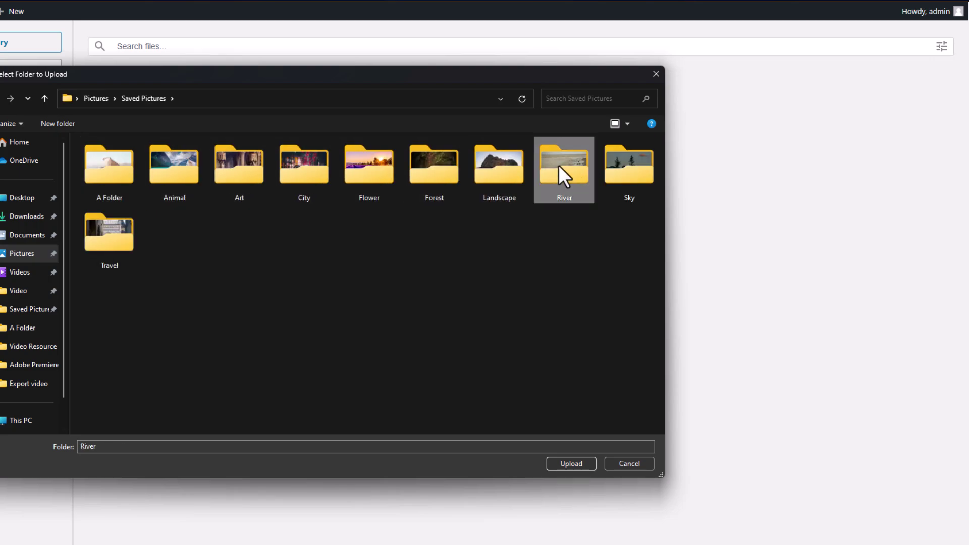
pyautogui.click(574, 465)
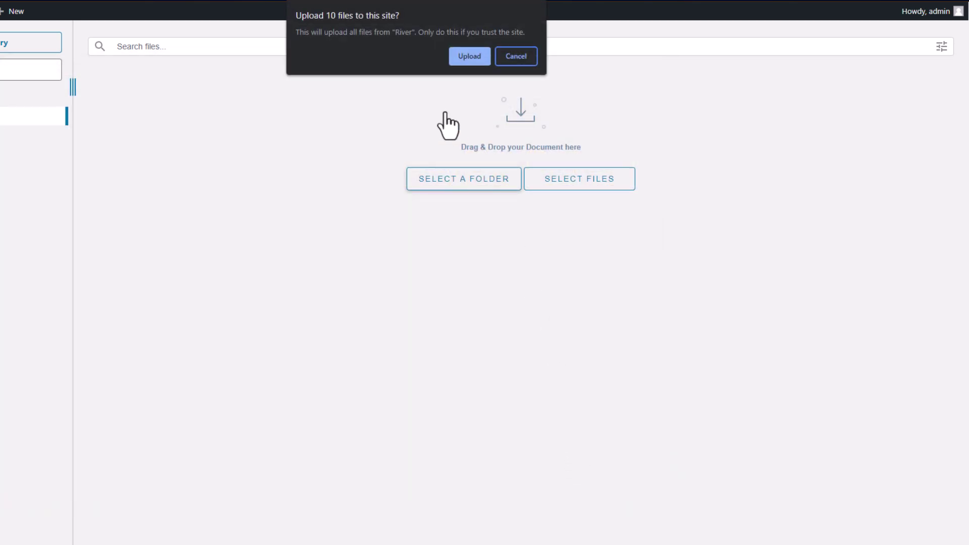
pyautogui.click(472, 57)
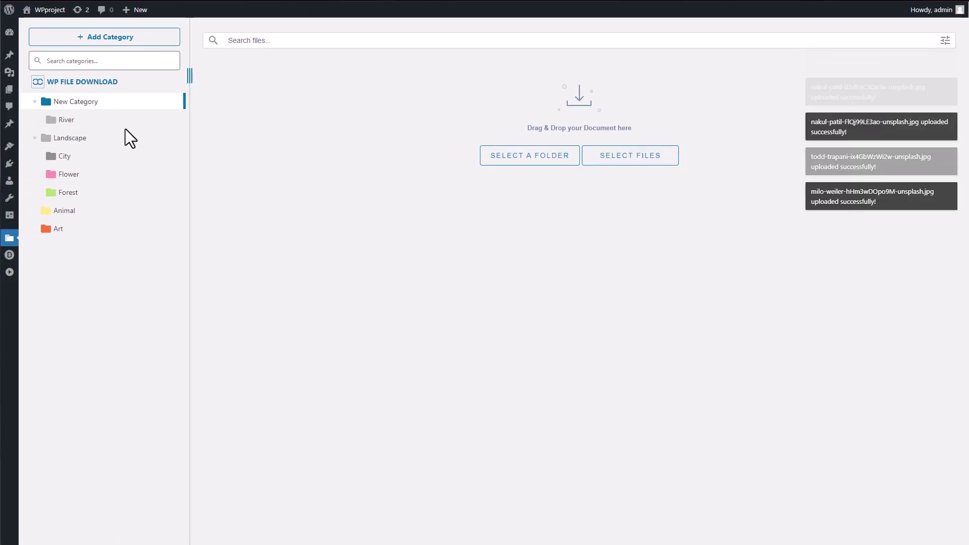
# - List the ten images in the River subcategory and expand the advanced search filters
pyautogui.click(123, 126)
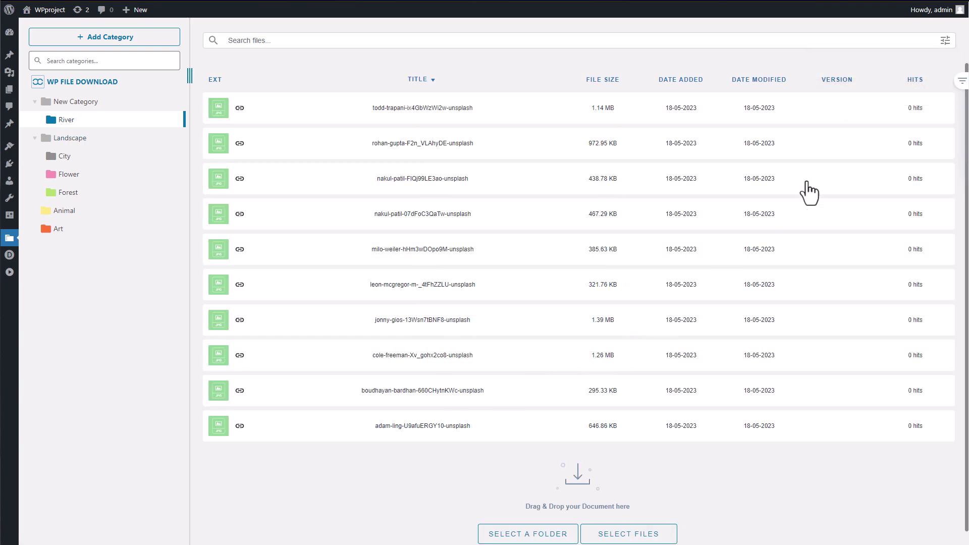
pyautogui.click(946, 40)
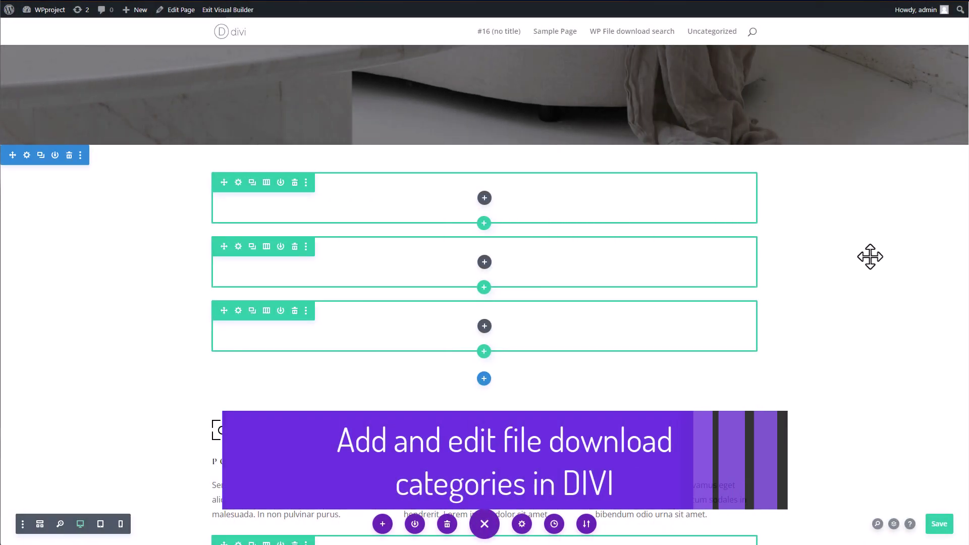
# - Save the layout, then insert a WPFD File Category module into the first row
pyautogui.hotkey('ctrl', 's')
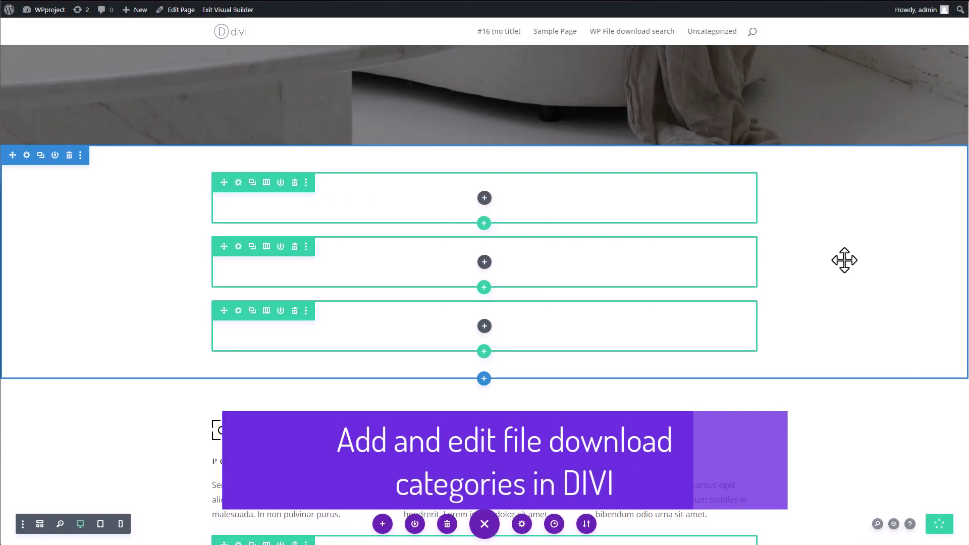
pyautogui.click(485, 198)
pyautogui.write('fd')
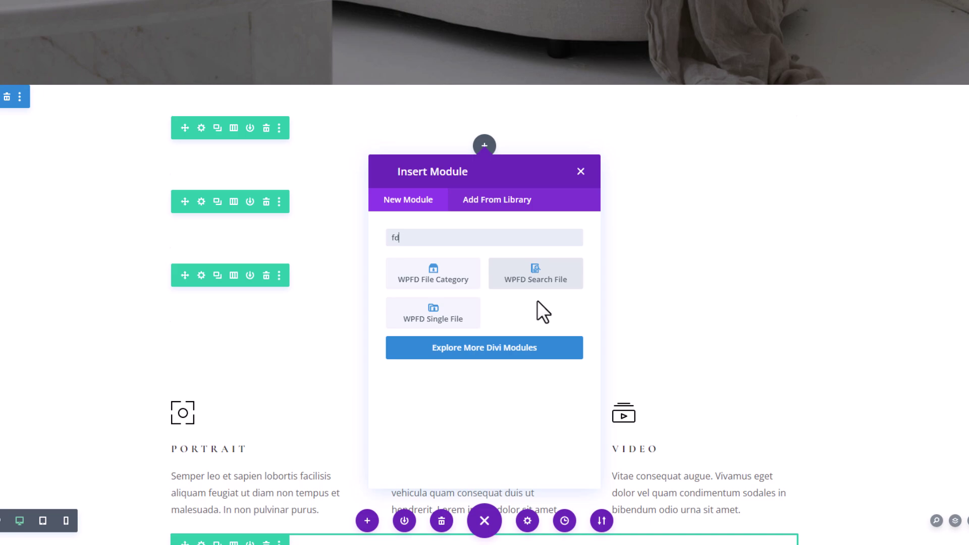
pyautogui.click(446, 281)
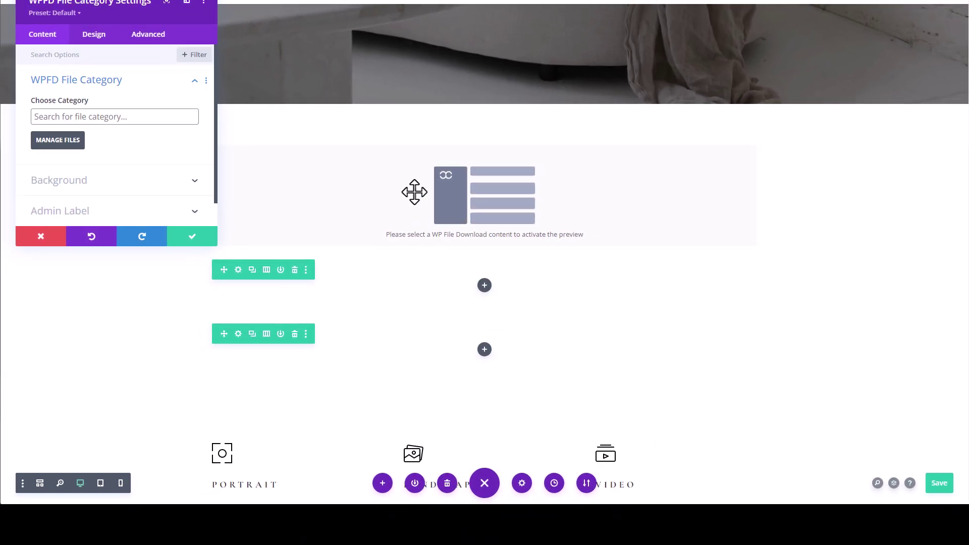
# - Set the module's category to River and save the page
pyautogui.click(147, 121)
pyautogui.click(107, 158)
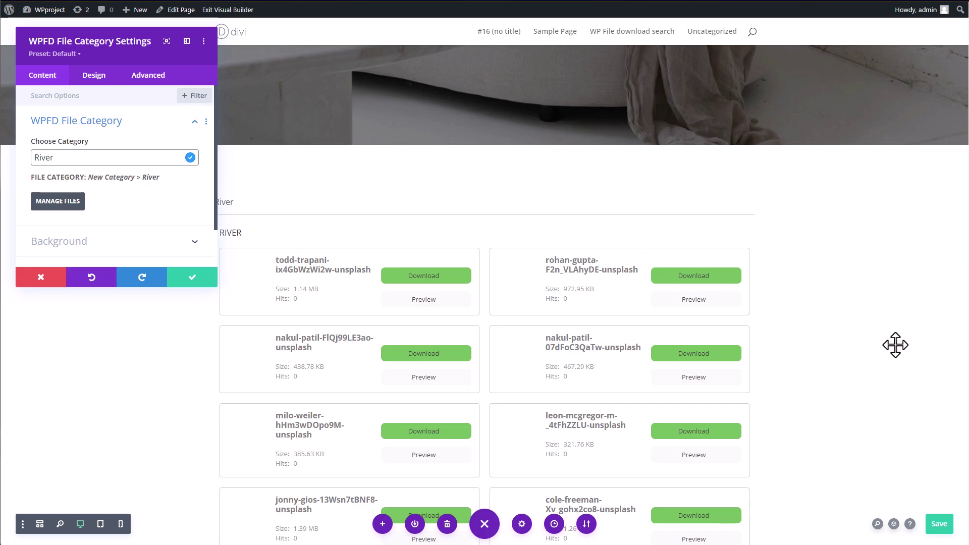
pyautogui.scroll(-3, 853, 345)
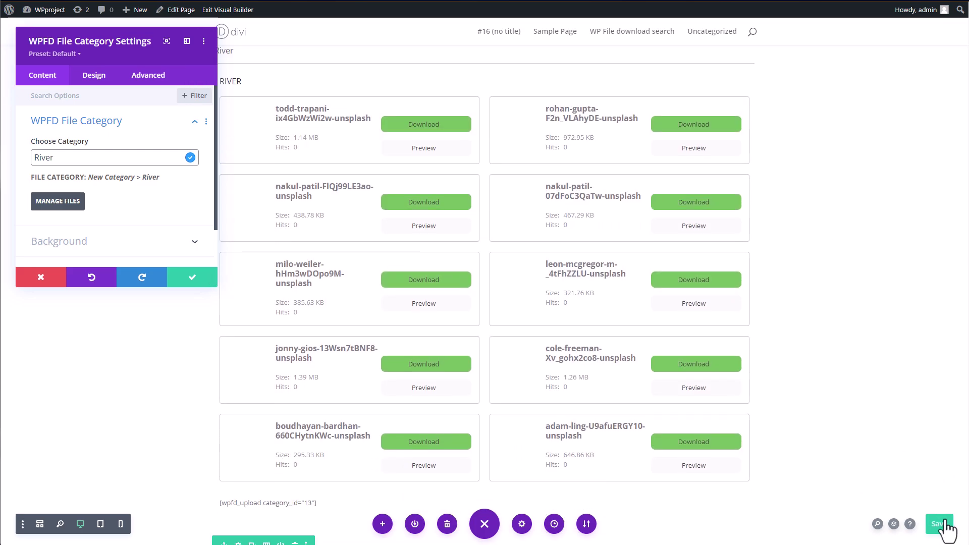
pyautogui.click(939, 524)
# - Exit the Visual Builder and scroll the live page to the River file list
pyautogui.click(228, 10)
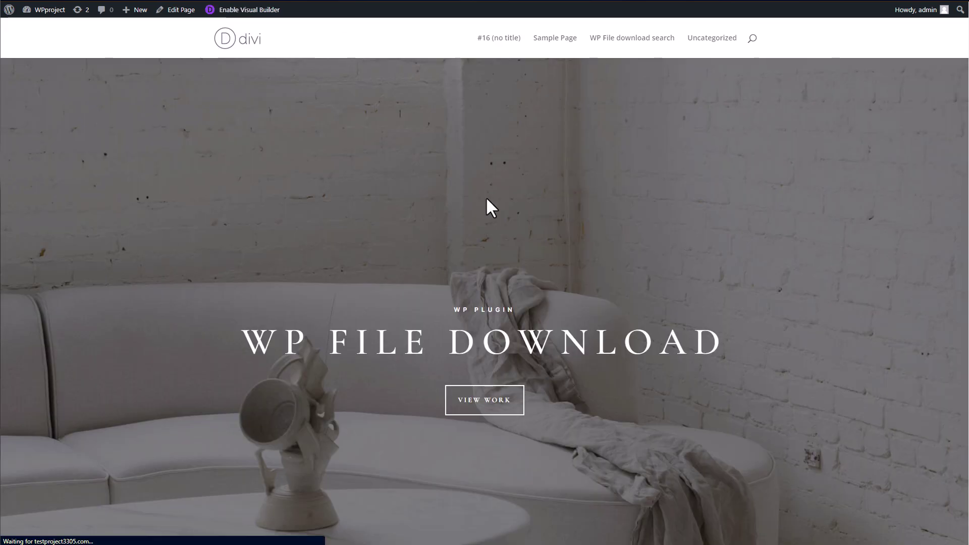
pyautogui.scroll(-10, 490, 208)
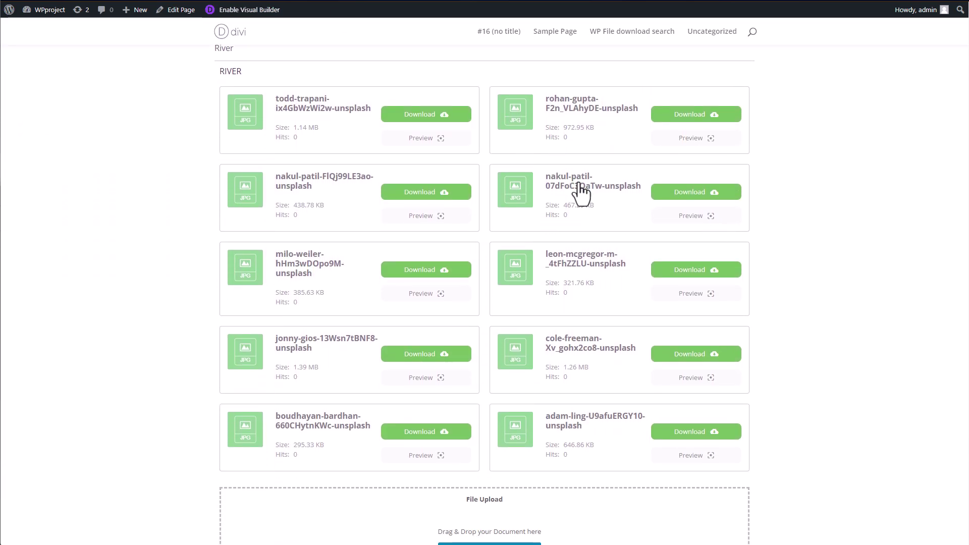
pyautogui.scroll(1, 580, 216)
pyautogui.scroll(-2, 580, 217)
pyautogui.scroll(1, 580, 217)
# - Preview the first River image, close the lightbox, and download that file
pyautogui.click(426, 142)
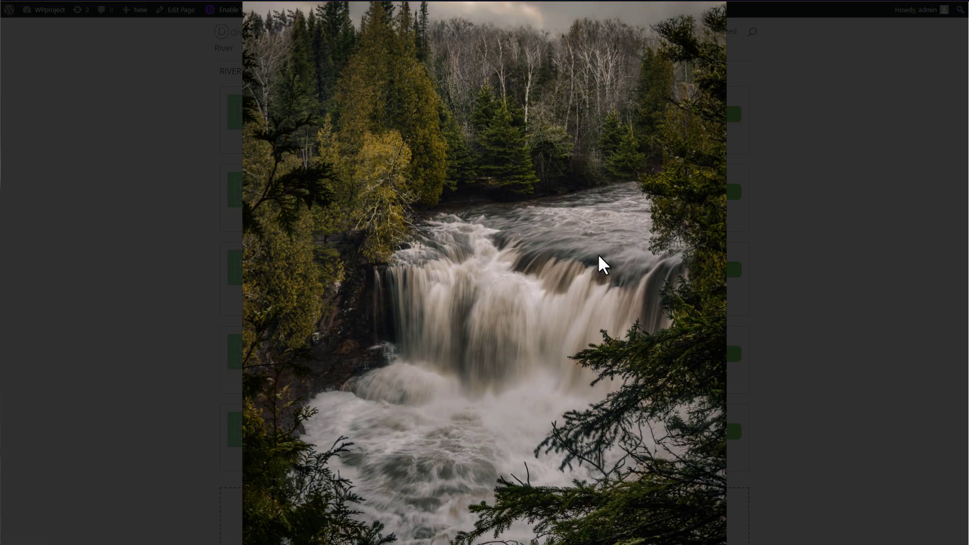
pyautogui.click(840, 211)
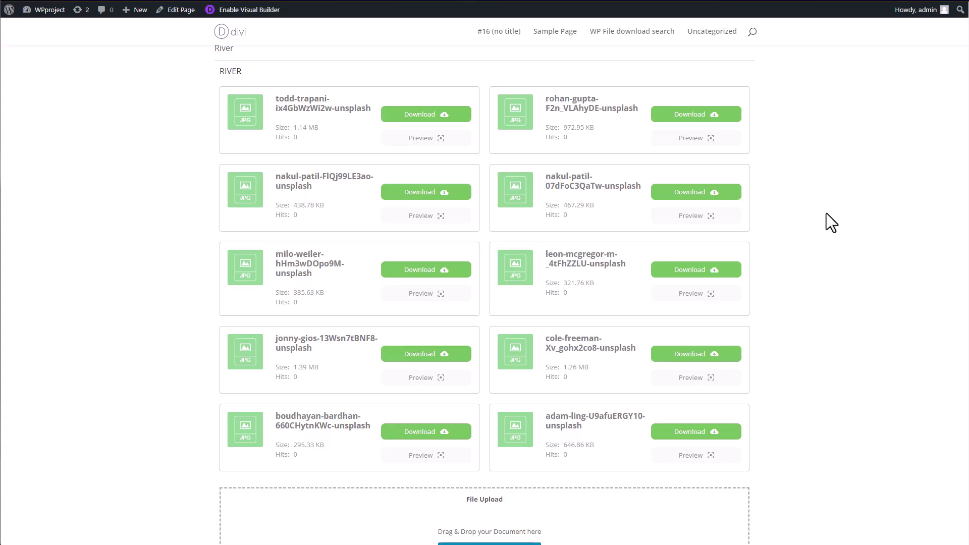
pyautogui.click(430, 120)
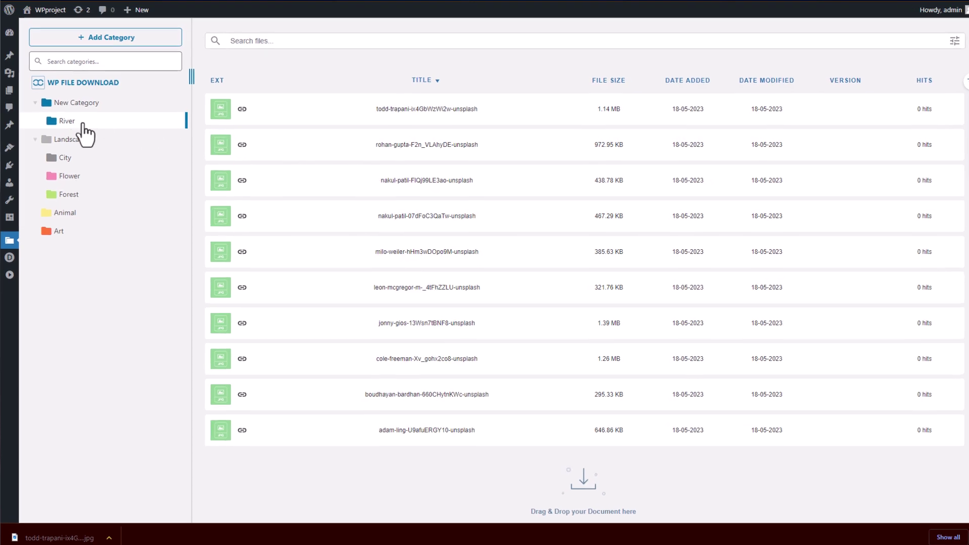
# - Open the River category's settings from its right-click menu
pyautogui.rightClick(84, 124)
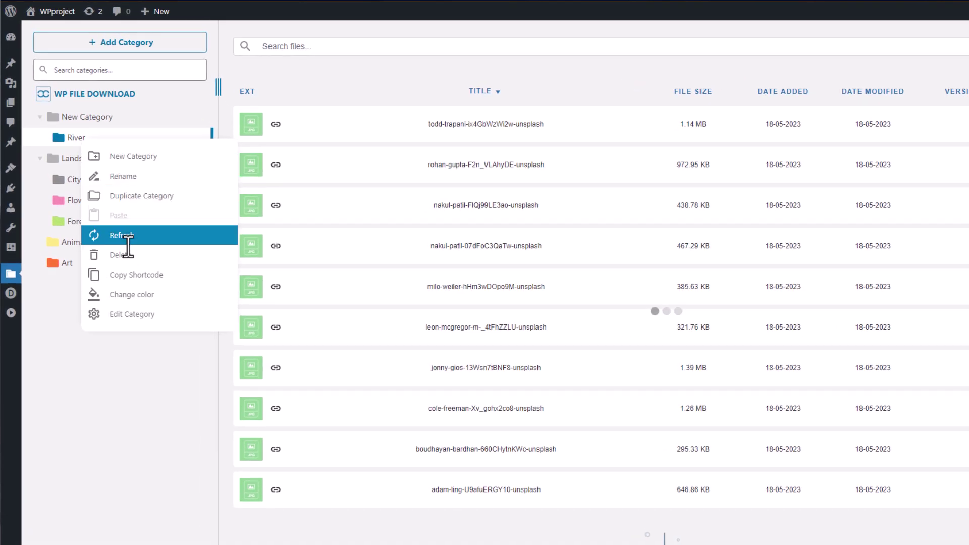
pyautogui.click(109, 277)
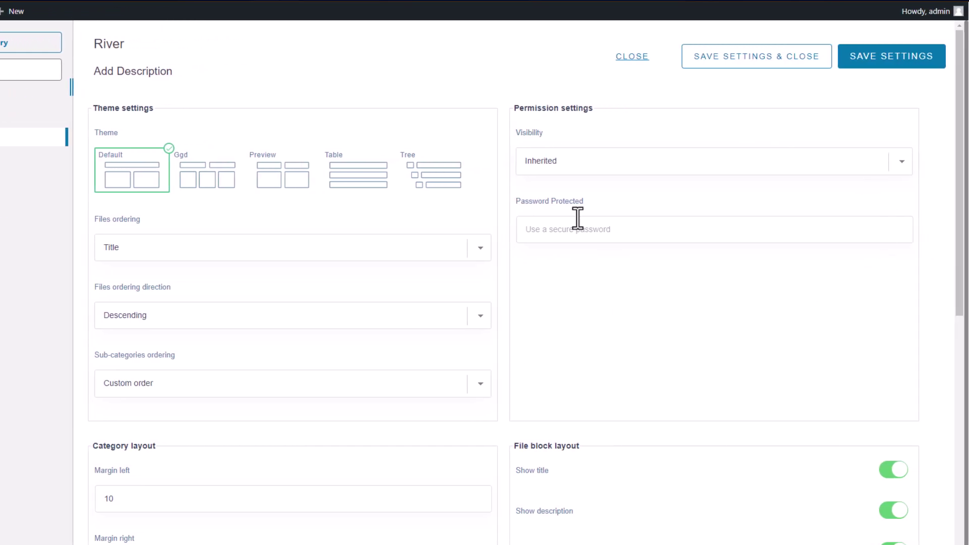
pyautogui.click(626, 164)
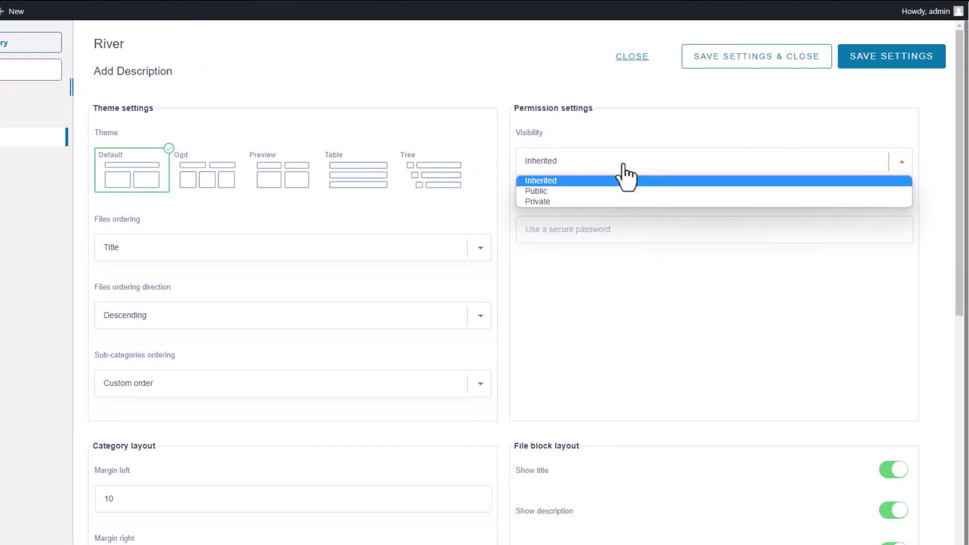
pyautogui.click(577, 201)
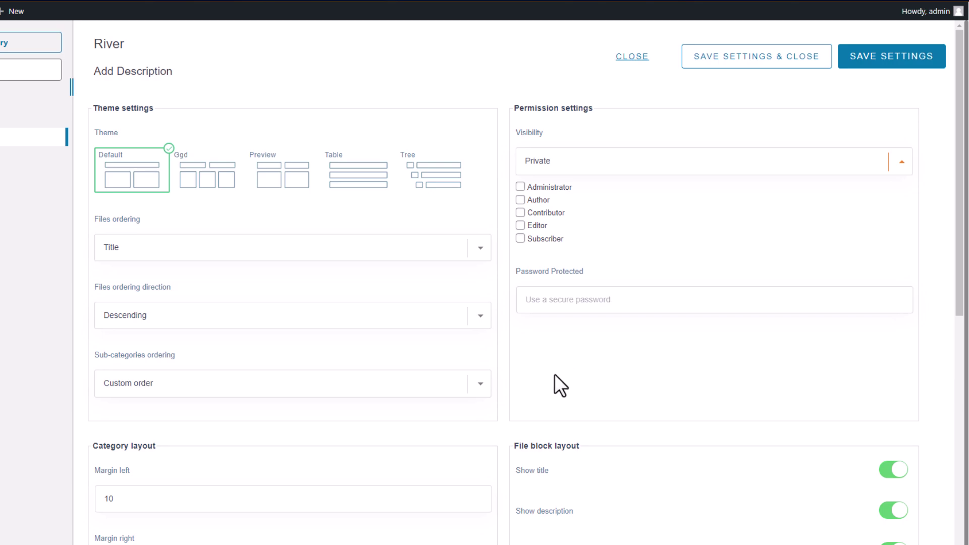
# - Set River's visibility to Public, choose the Tree theme, and save the settings
pyautogui.click(581, 162)
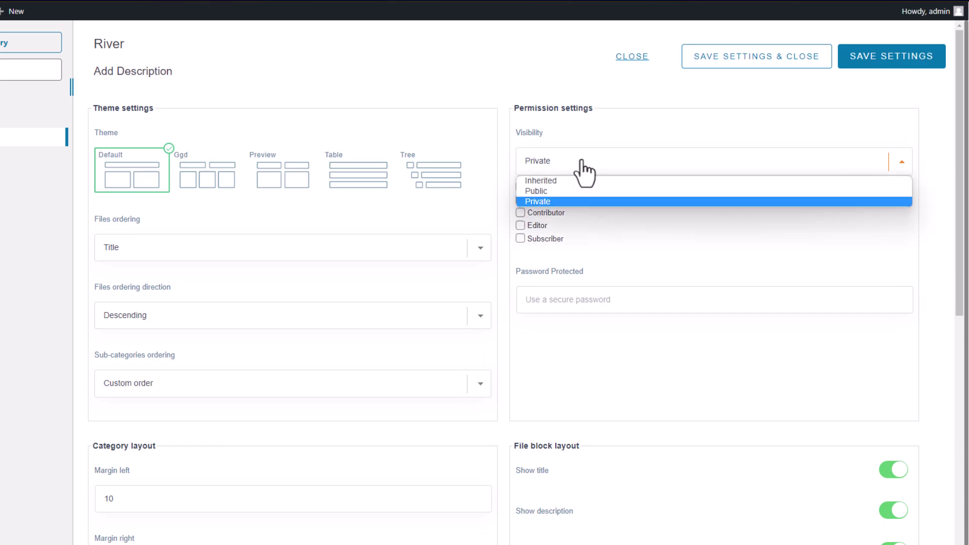
pyautogui.click(579, 167)
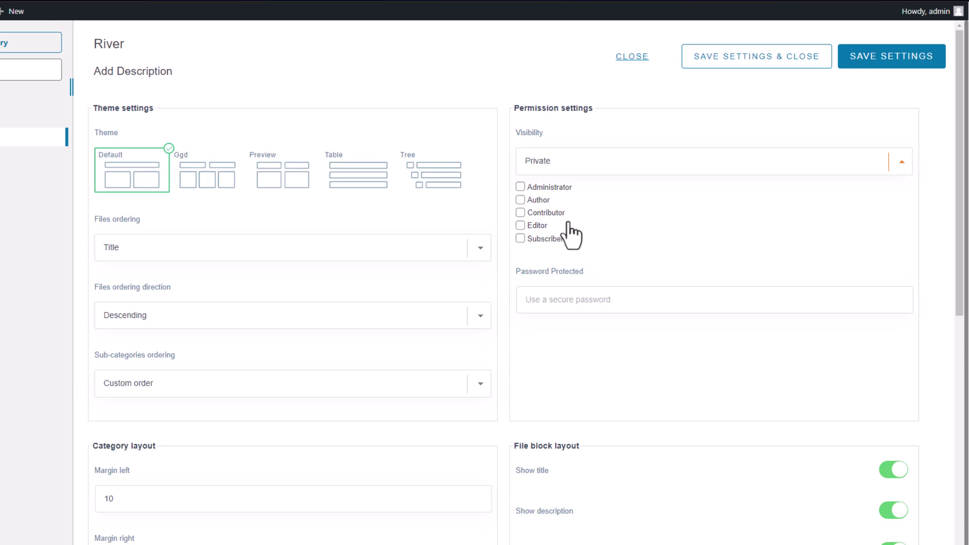
pyautogui.click(587, 167)
pyautogui.click(536, 191)
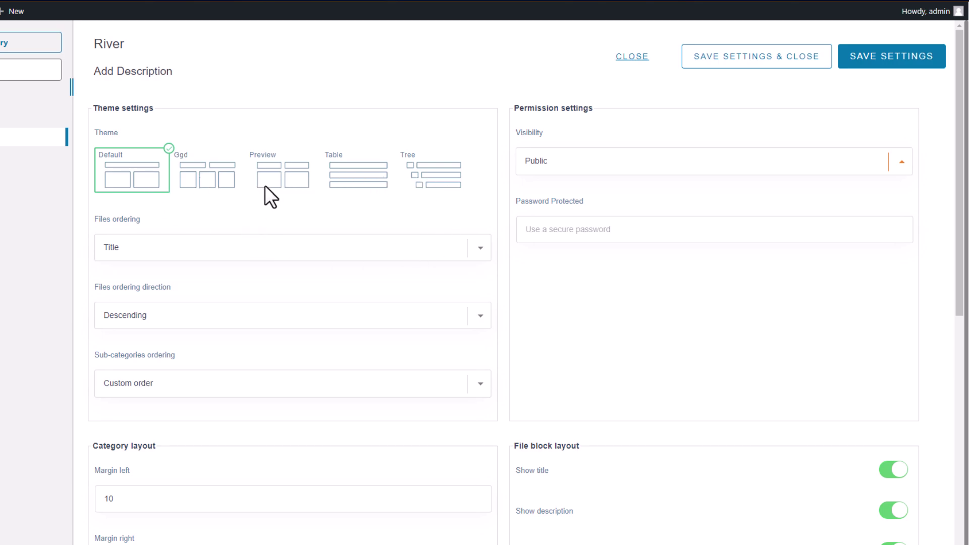
pyautogui.click(447, 177)
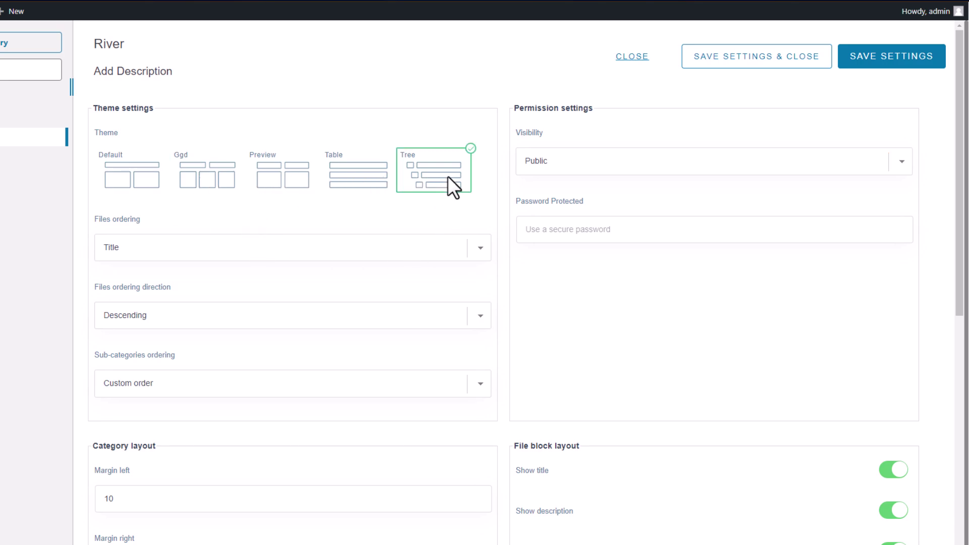
pyautogui.click(894, 59)
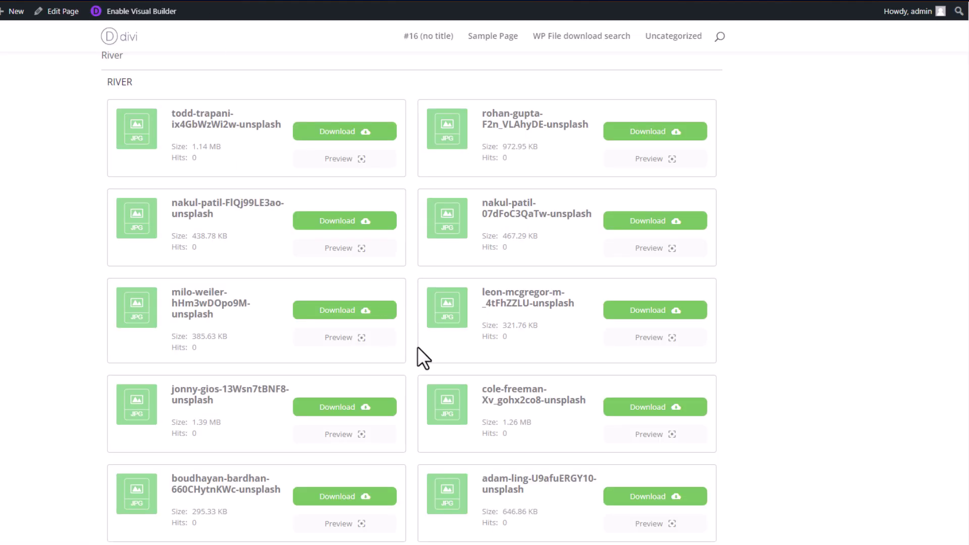
# - Reload the front-end page with F5 to see River in the Tree layout
pyautogui.press('F5')
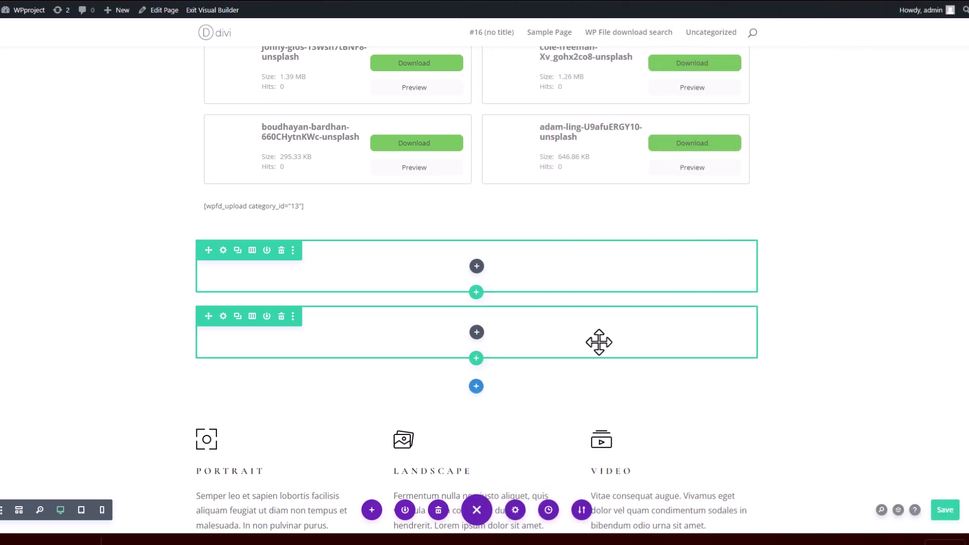
# - Add a WPFD Single File module to the empty row showing River's first file, the todd-trapani JPG
pyautogui.click(477, 266)
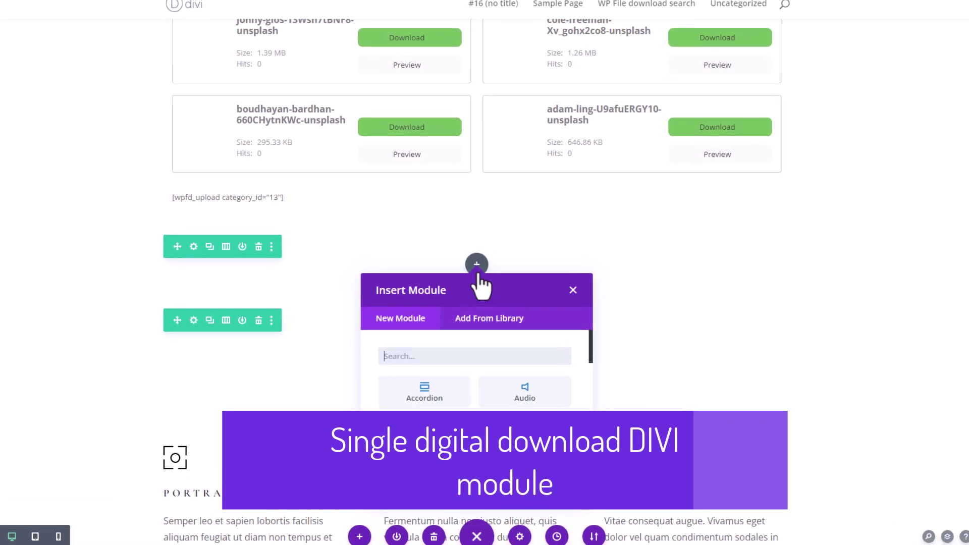
pyautogui.write('FD')
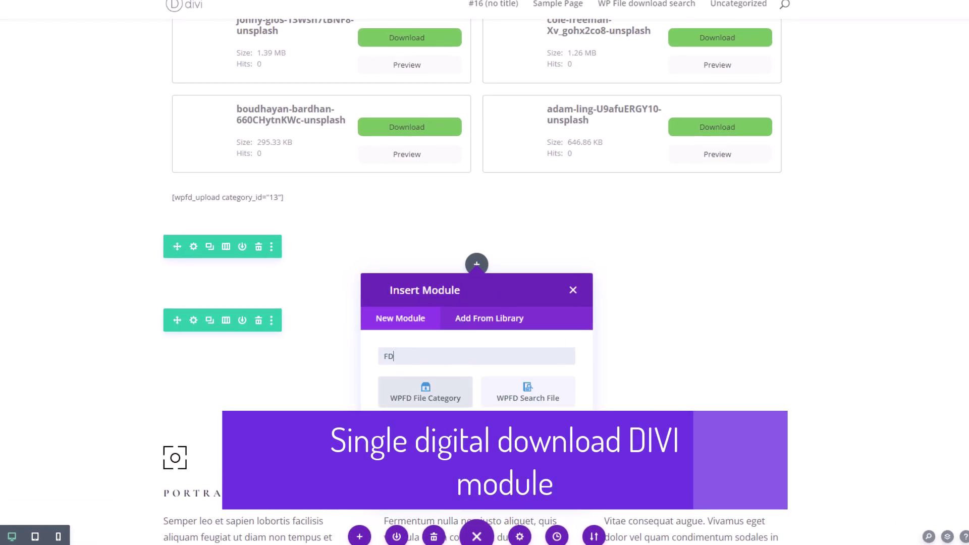
pyautogui.click(440, 440)
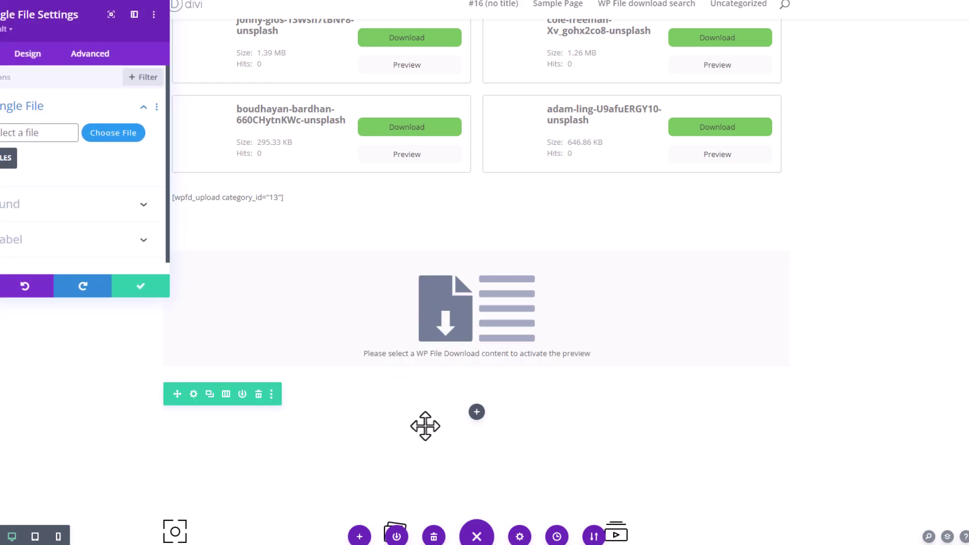
pyautogui.click(109, 135)
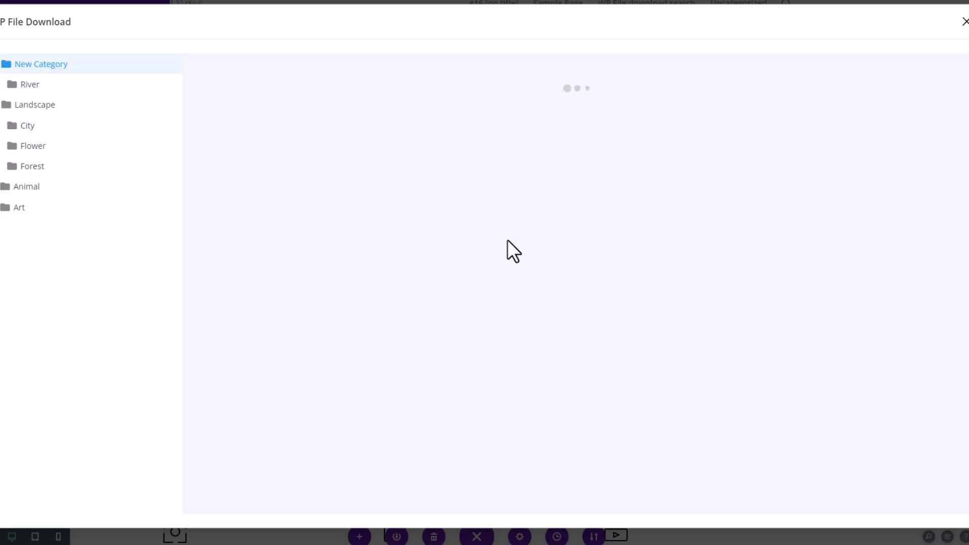
pyautogui.click(91, 87)
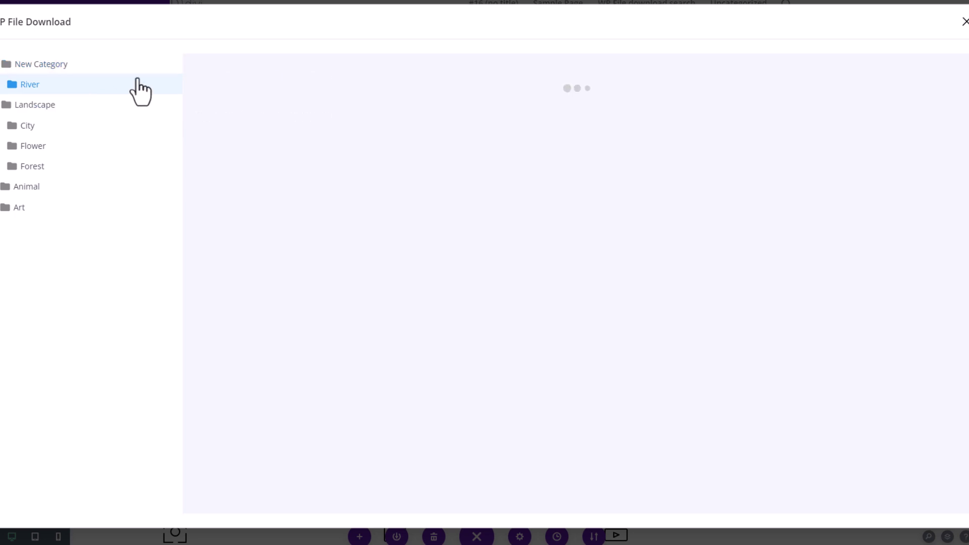
pyautogui.click(304, 146)
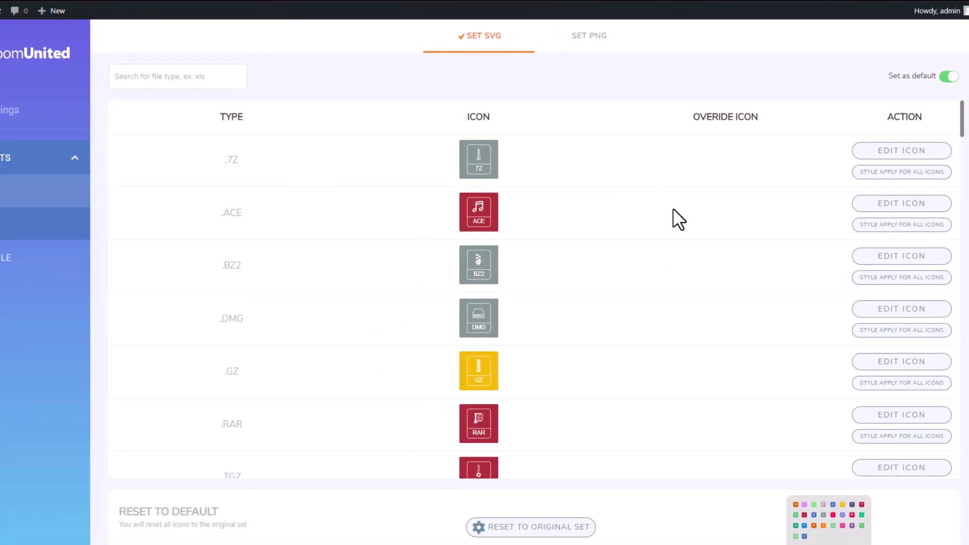
# - Look over the SVG icon set, then switch to the PNG icon set
pyautogui.scroll(-3, 674, 217)
pyautogui.scroll(3, 682, 252)
pyautogui.scroll(-1, 654, 253)
pyautogui.scroll(1, 654, 252)
pyautogui.click(581, 49)
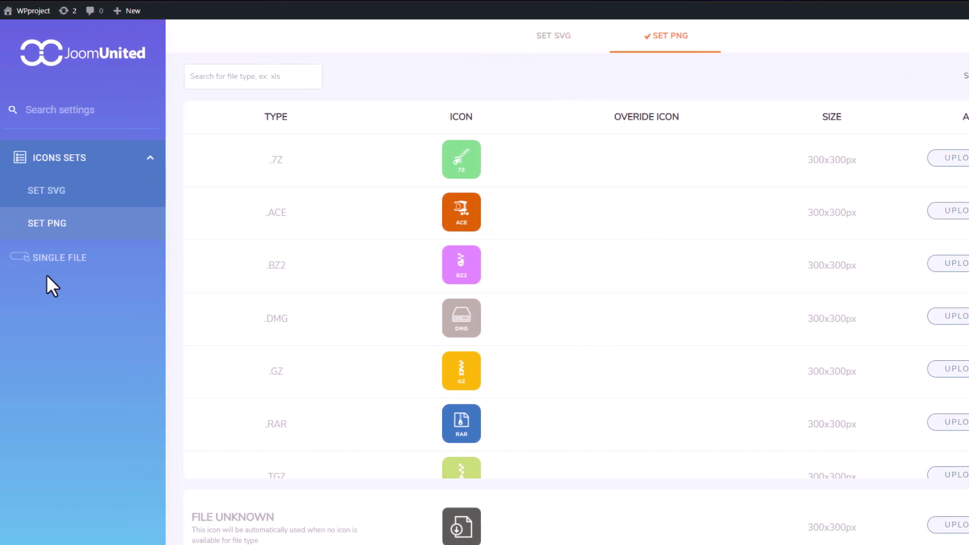
# - Open Single File settings and expand Icon Configuration, File Title, Description, Information and Download Button panels
pyautogui.click(67, 266)
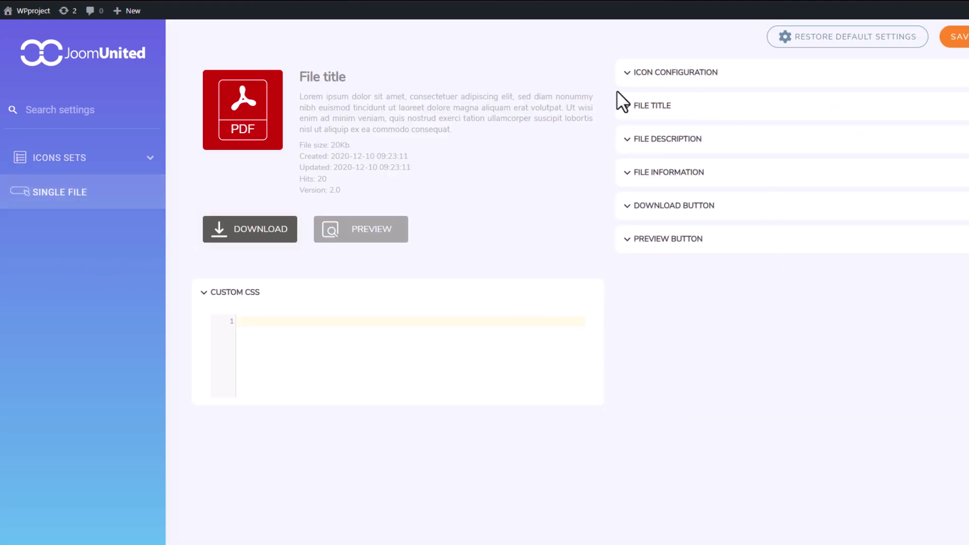
pyautogui.click(670, 81)
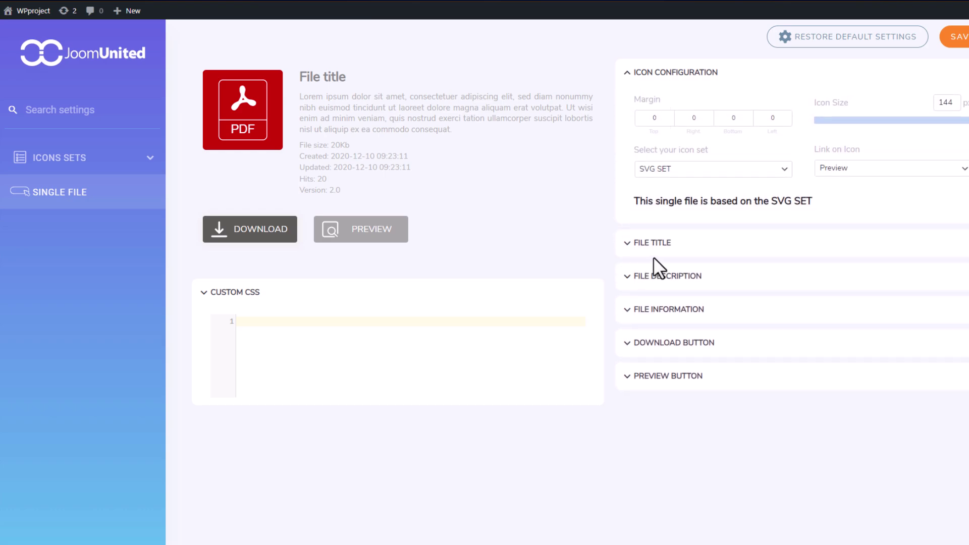
pyautogui.click(654, 253)
pyautogui.click(673, 390)
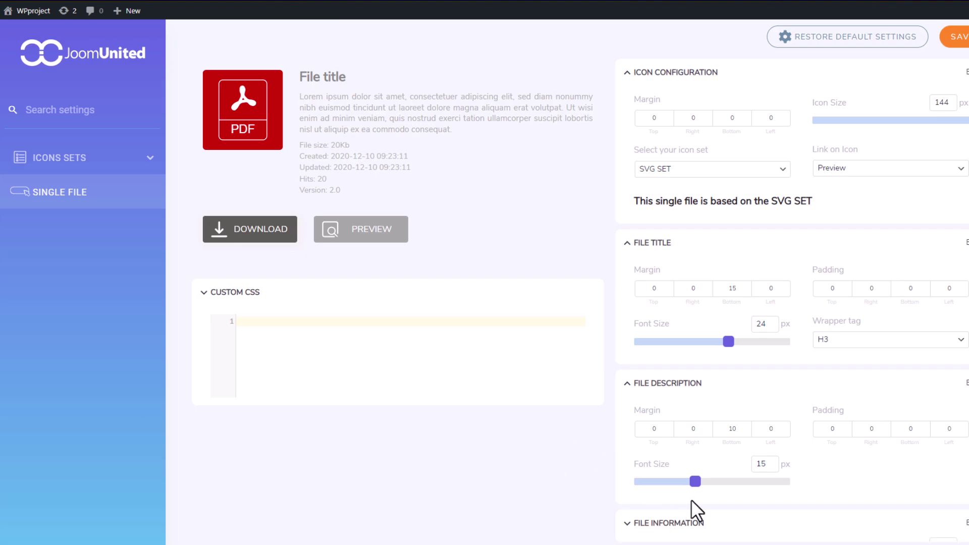
pyautogui.click(692, 520)
pyautogui.scroll(-4, 719, 486)
pyautogui.click(708, 505)
pyautogui.scroll(-8, 722, 487)
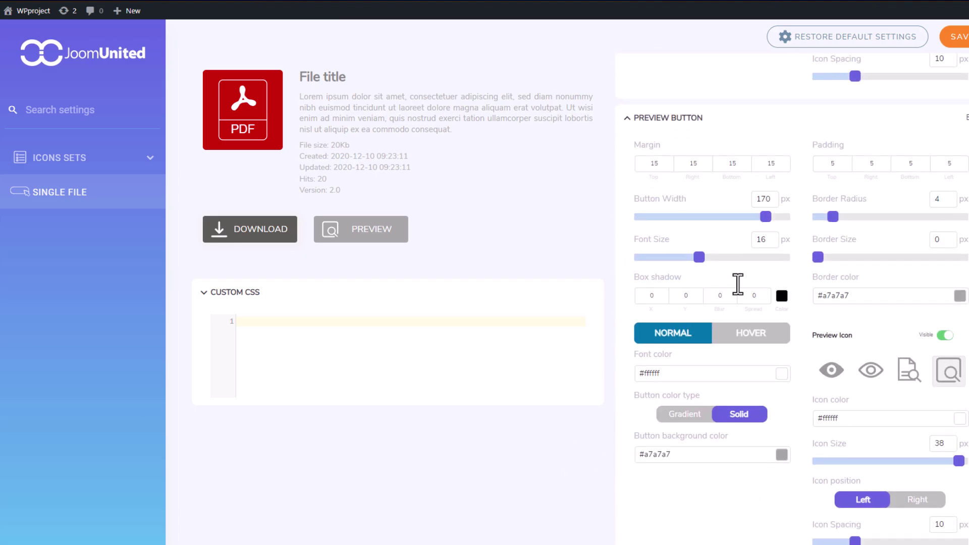
pyautogui.scroll(7, 850, 480)
pyautogui.scroll(10, 838, 414)
pyautogui.scroll(1, 858, 283)
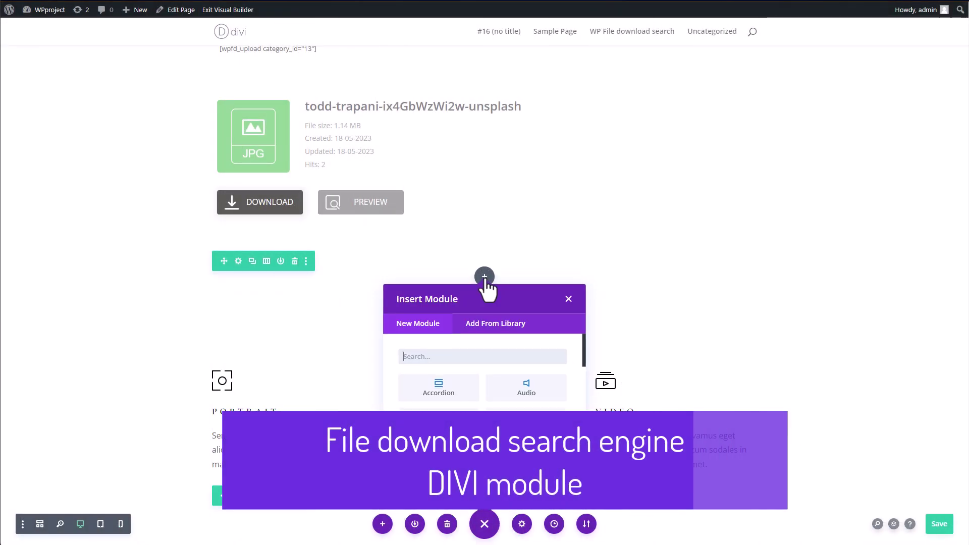
# - Insert a WPFD Search File module in the next row and exit to the live page
pyautogui.write('FD')
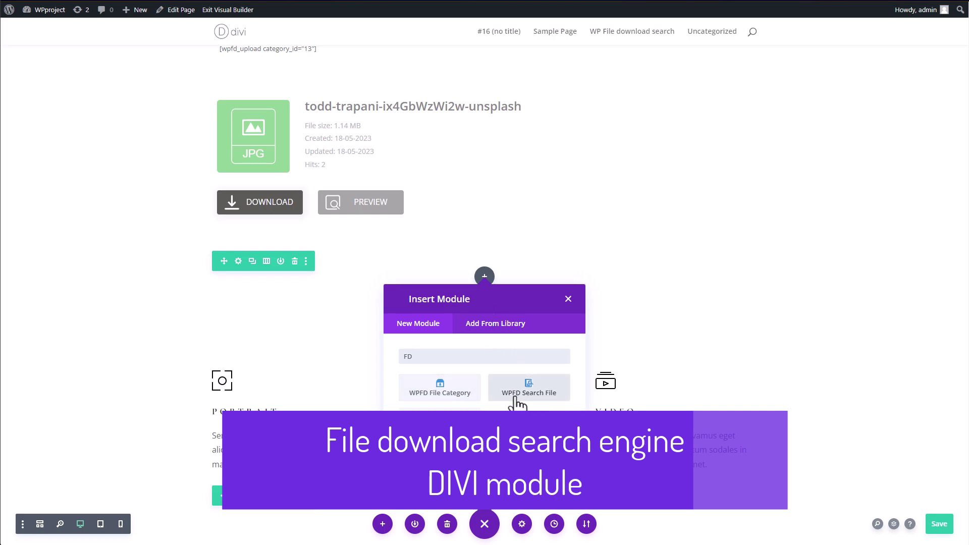
pyautogui.click(539, 396)
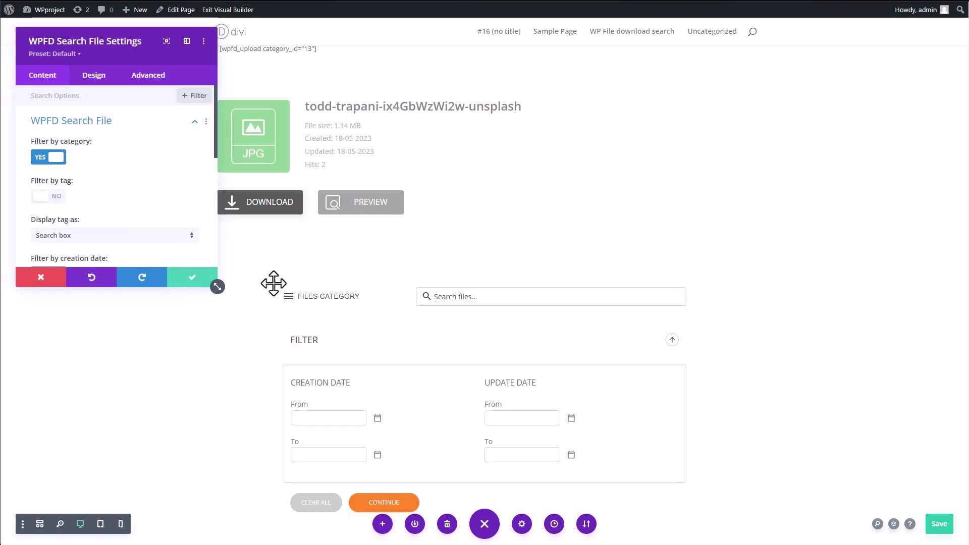
pyautogui.click(192, 278)
pyautogui.scroll(-1, 534, 342)
pyautogui.click(228, 10)
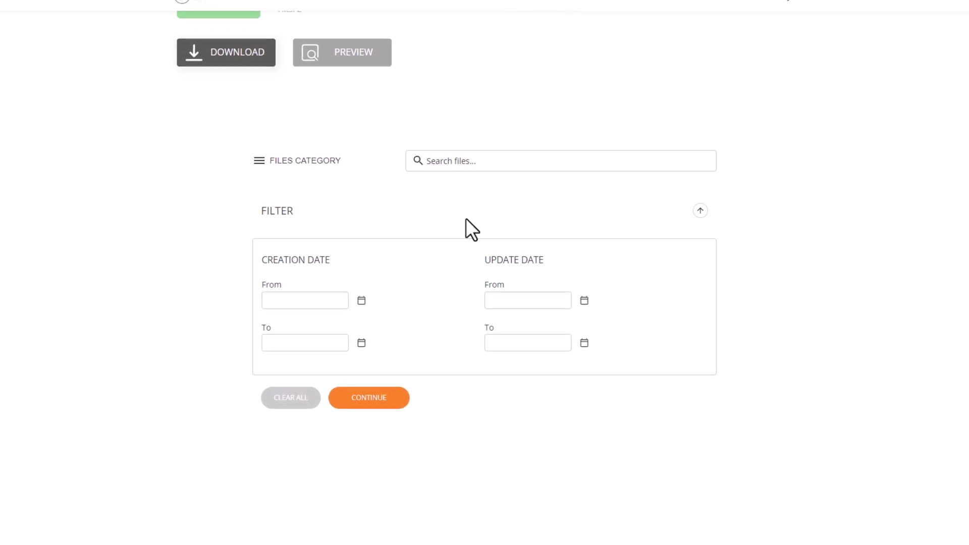
# - Search files in the River category and check the creation and update date pickers without choosing dates
pyautogui.click(258, 162)
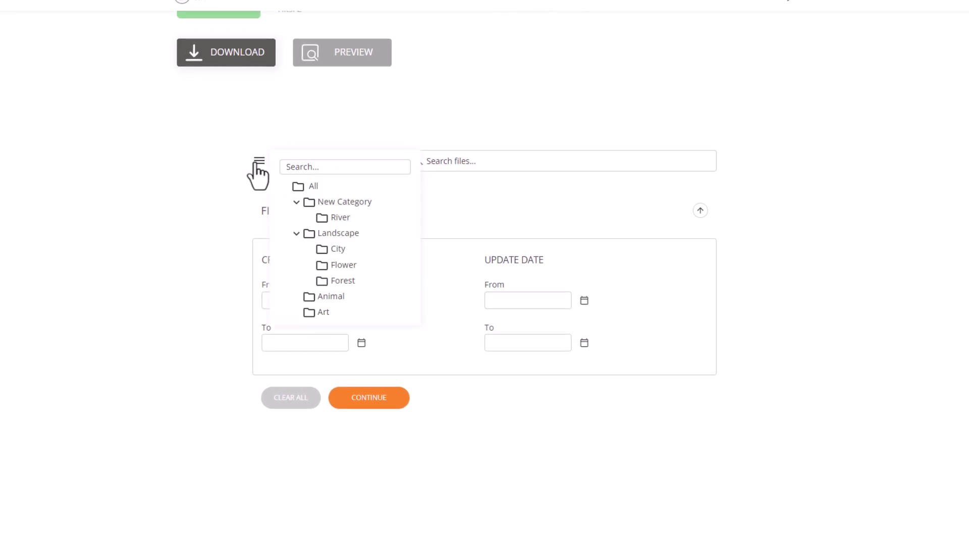
pyautogui.click(340, 217)
pyautogui.click(401, 410)
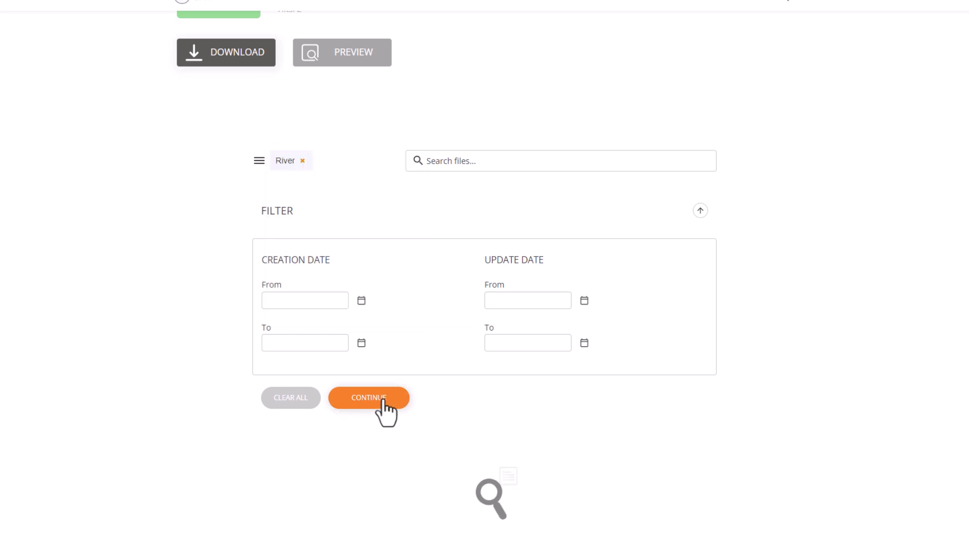
pyautogui.scroll(-1, 464, 382)
pyautogui.scroll(-7, 464, 381)
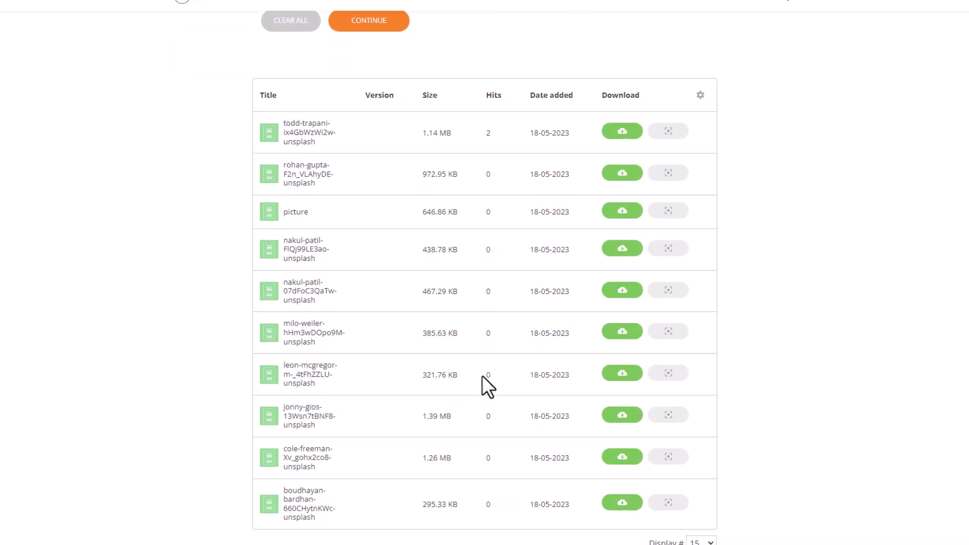
pyautogui.scroll(8, 422, 468)
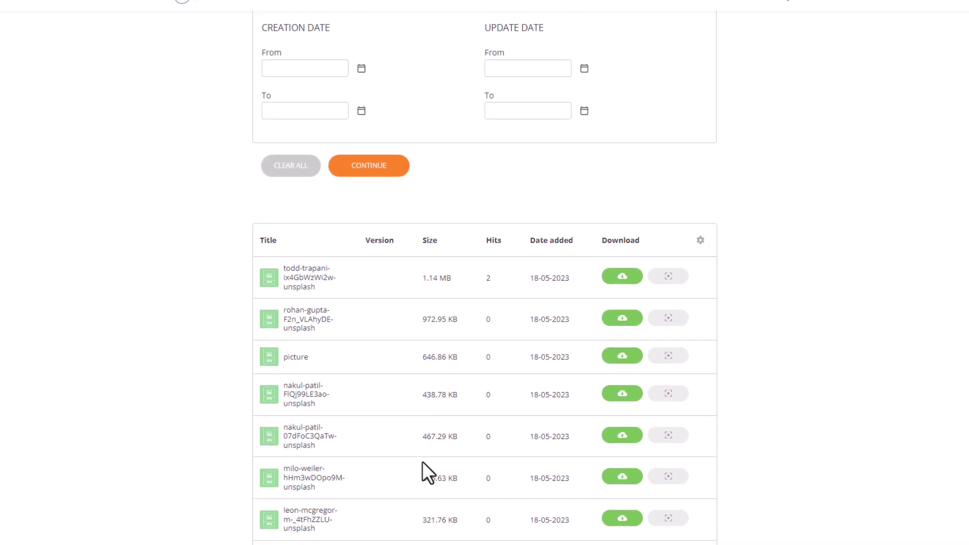
pyautogui.click(305, 301)
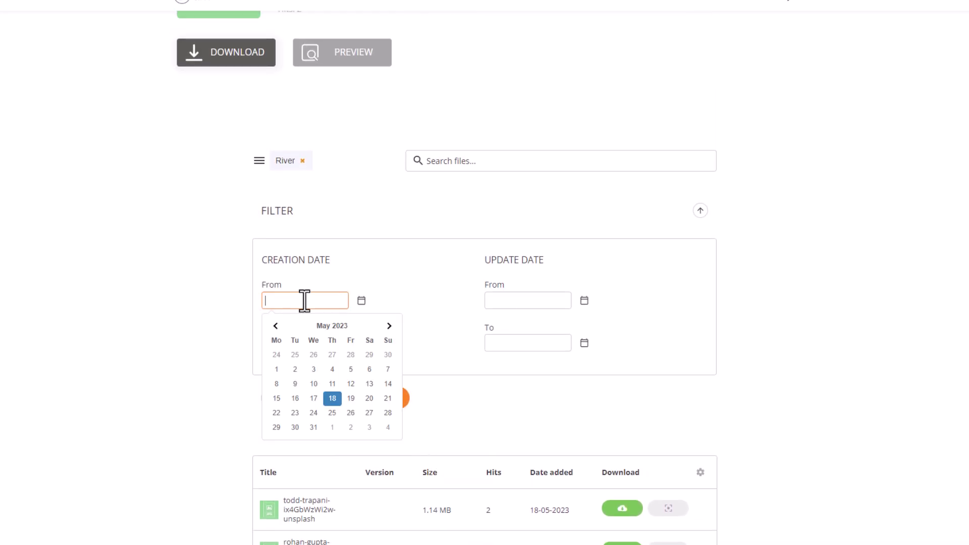
pyautogui.click(533, 301)
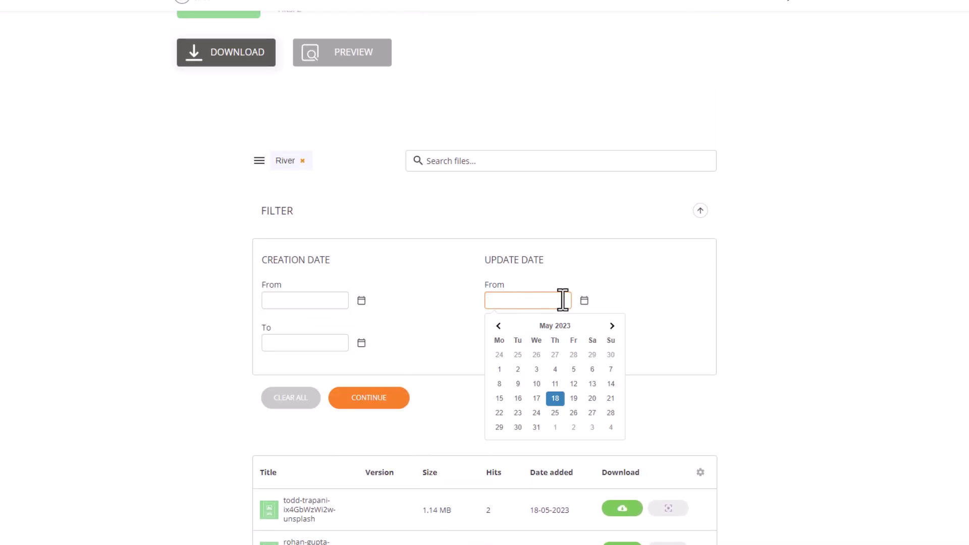
pyautogui.click(602, 227)
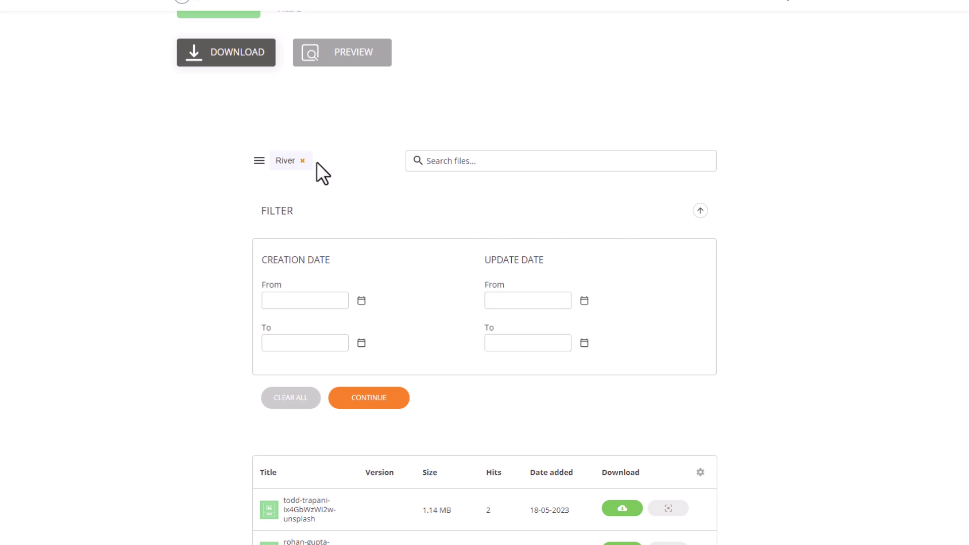
# - Clear the River category filter and enter 'picture' as the file name search
pyautogui.click(302, 161)
pyautogui.click(474, 161)
pyautogui.write('pi')
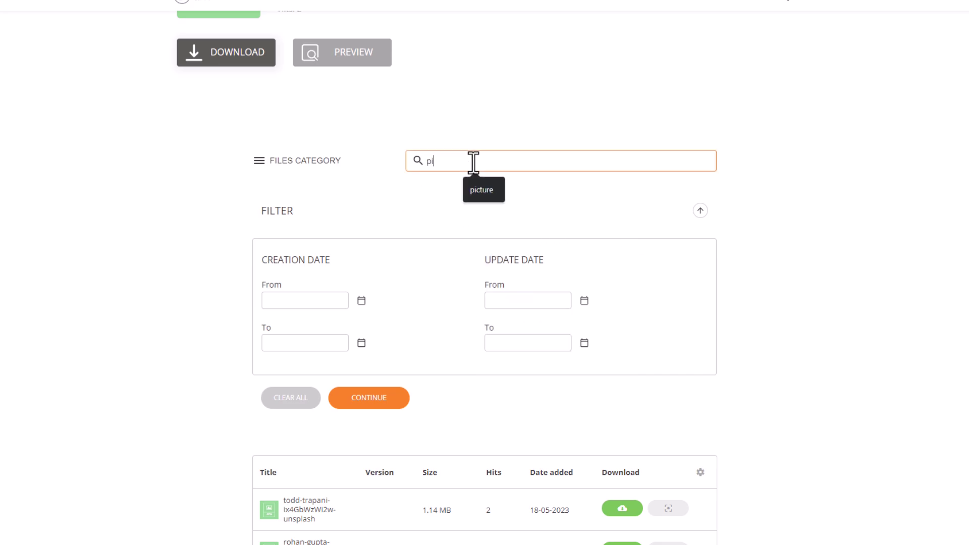
pyautogui.write('cture')
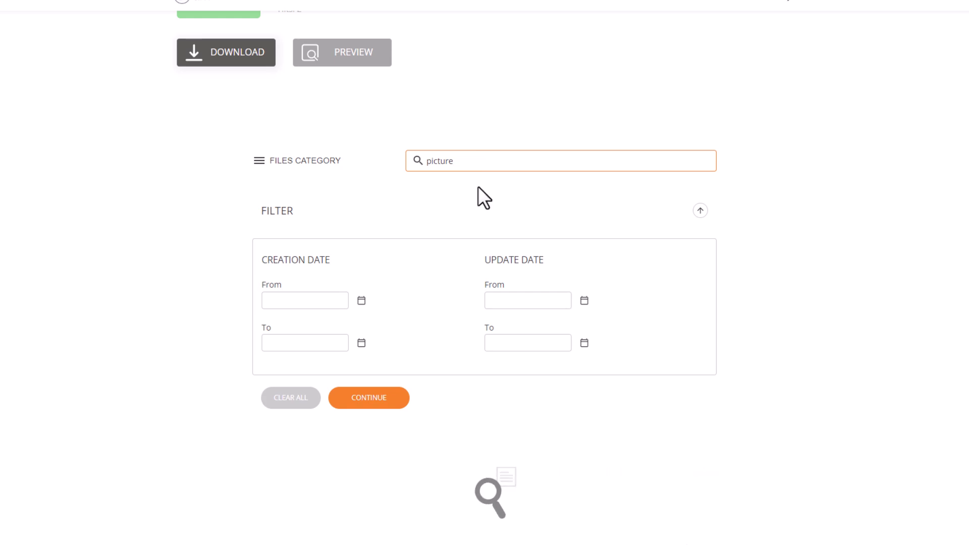
pyautogui.scroll(-1, 482, 248)
pyautogui.scroll(-4, 482, 247)
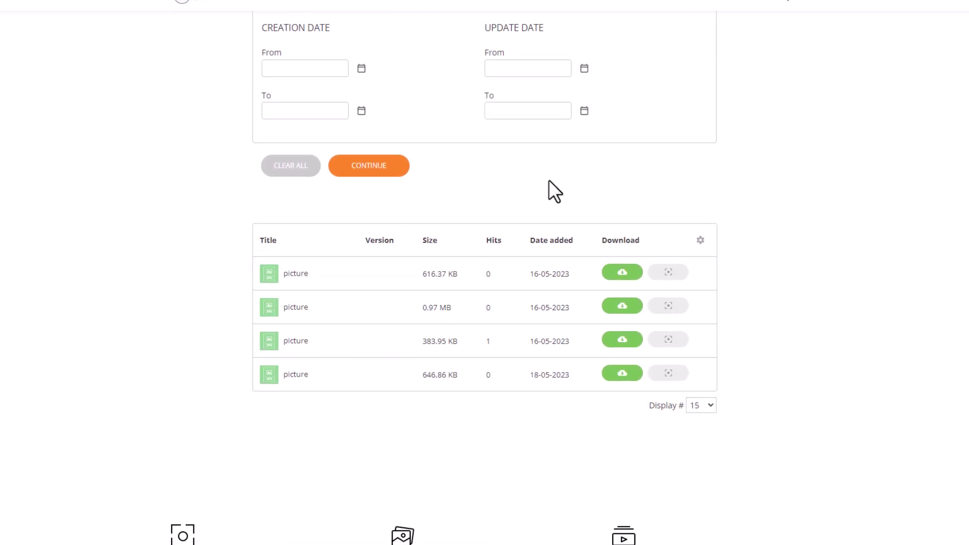
pyautogui.scroll(2, 549, 181)
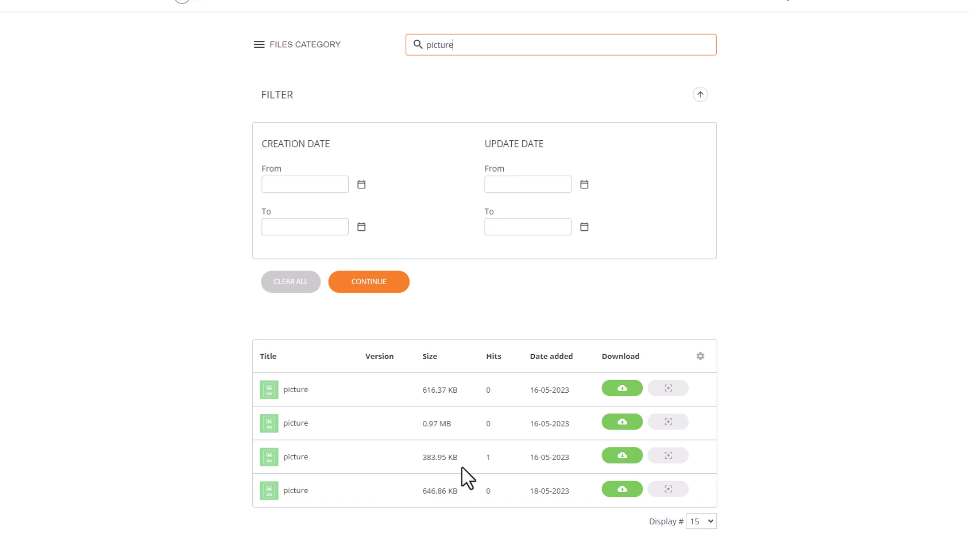
pyautogui.scroll(1, 462, 466)
# - Limit the 'picture' search to the River category and run it
pyautogui.click(258, 102)
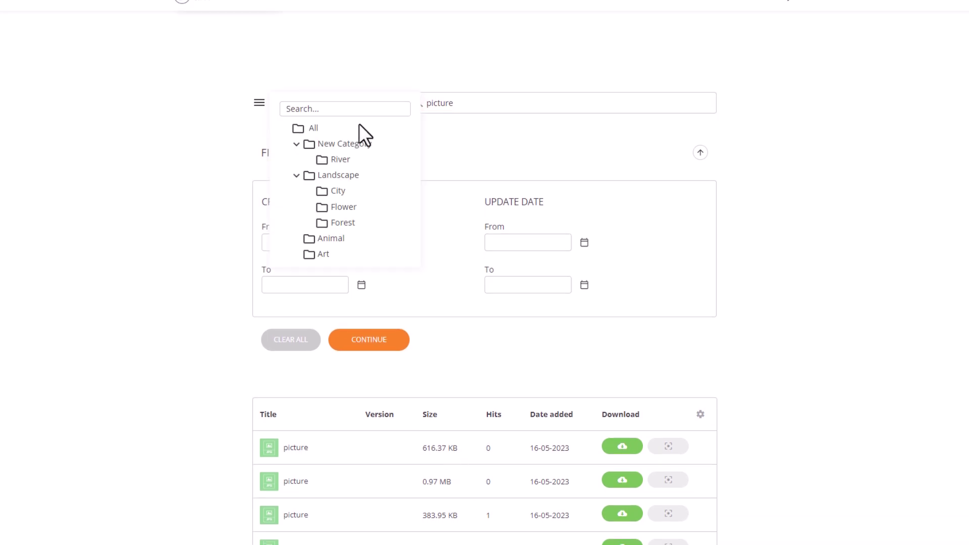
pyautogui.click(341, 161)
pyautogui.click(370, 340)
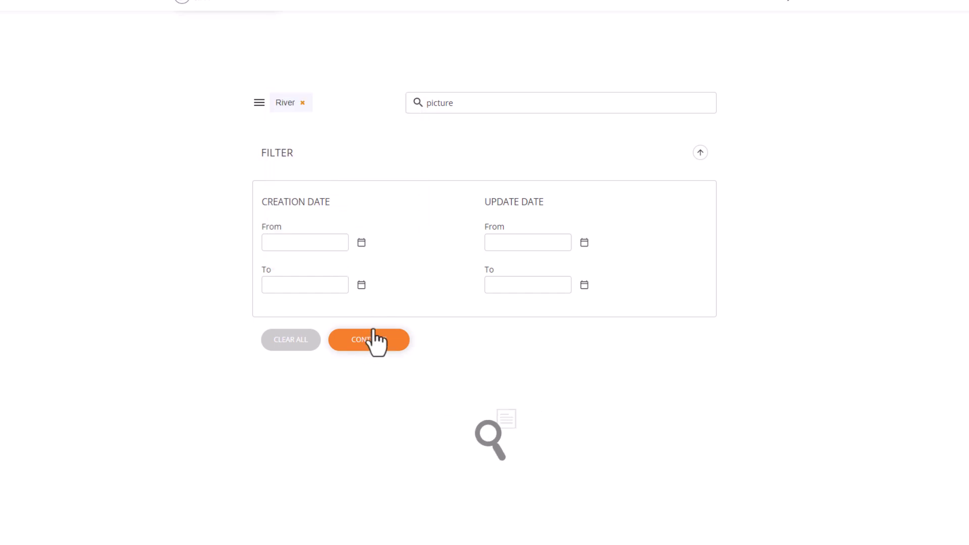
pyautogui.scroll(-1, 404, 338)
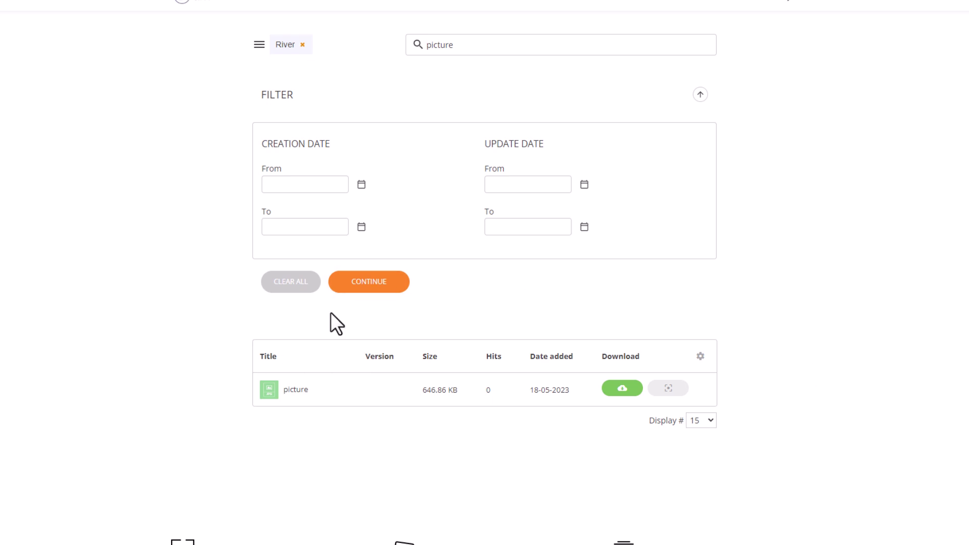
pyautogui.scroll(2, 508, 410)
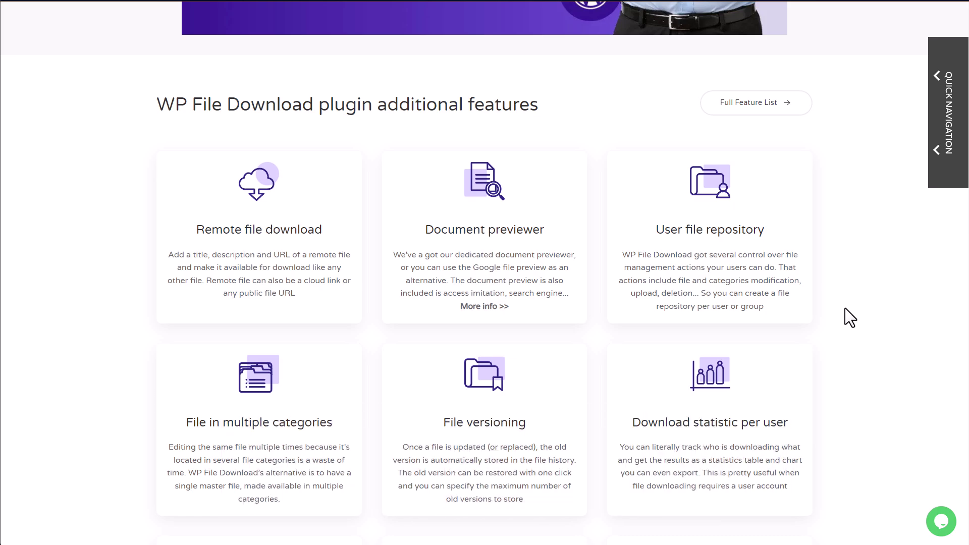
# - Scroll past the WP File Download features and integrations to the $49 and $69 pricing plans
pyautogui.scroll(-1, 845, 308)
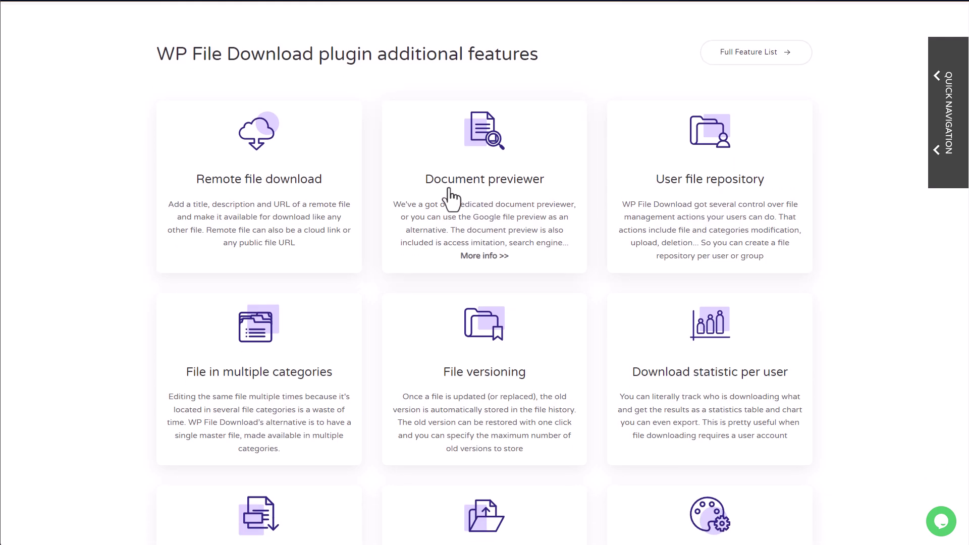
pyautogui.scroll(-4, 202, 389)
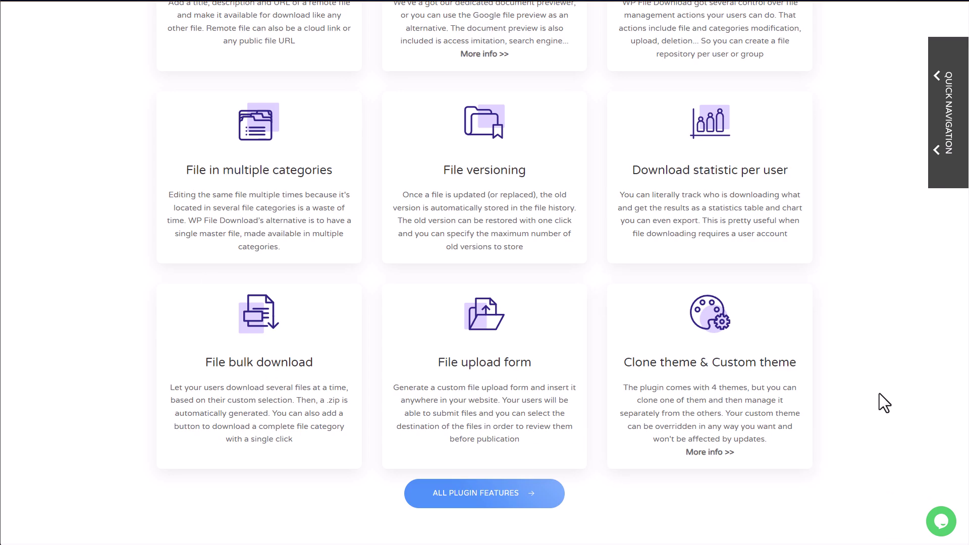
pyautogui.scroll(2, 870, 371)
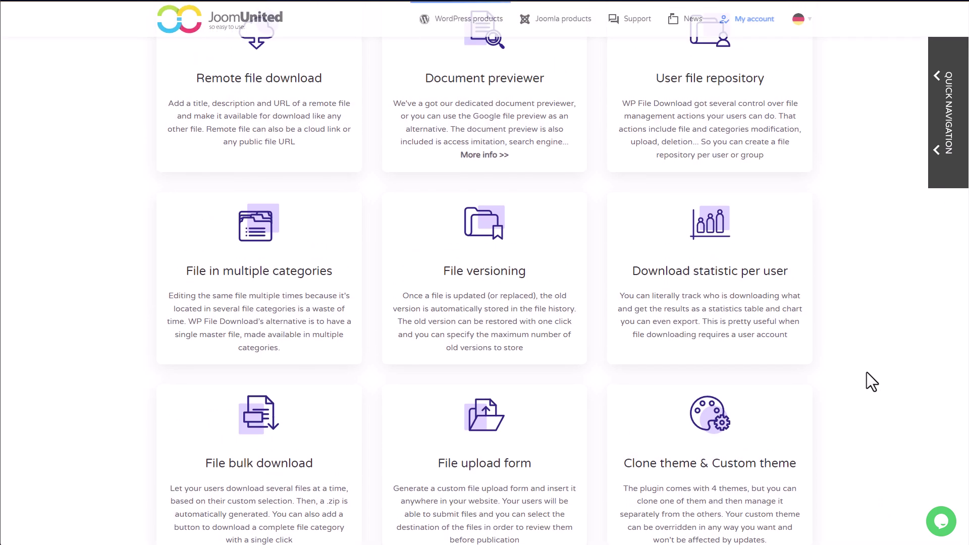
pyautogui.scroll(1, 877, 374)
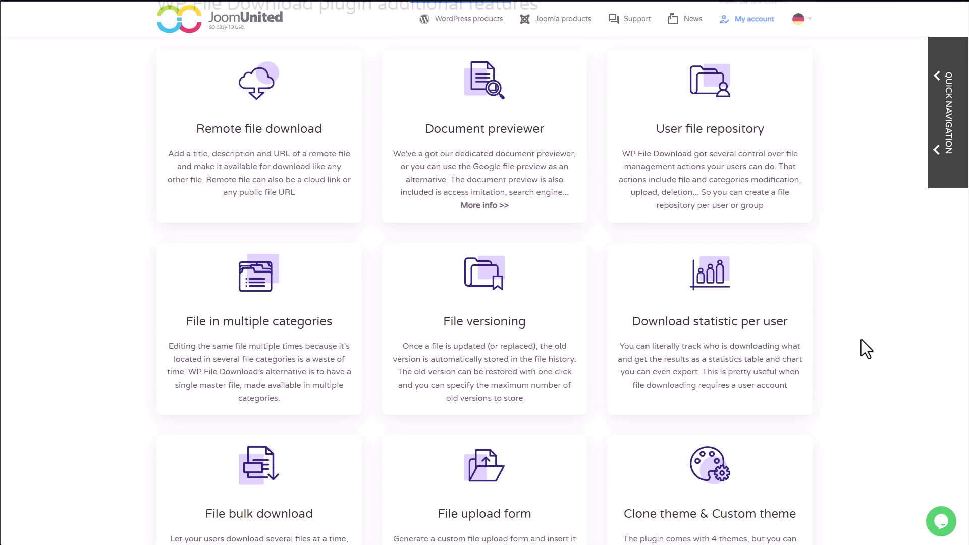
pyautogui.scroll(-10, 861, 339)
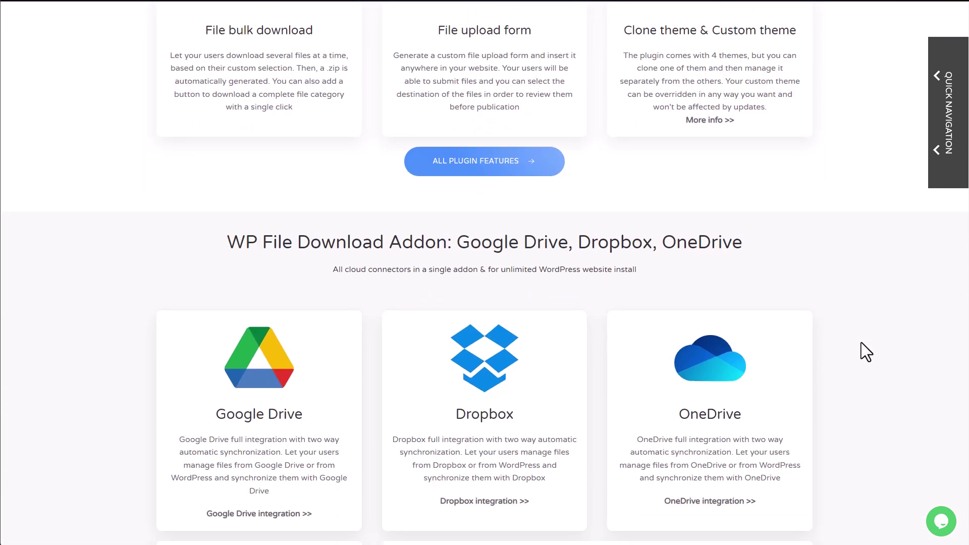
pyautogui.scroll(-8, 862, 342)
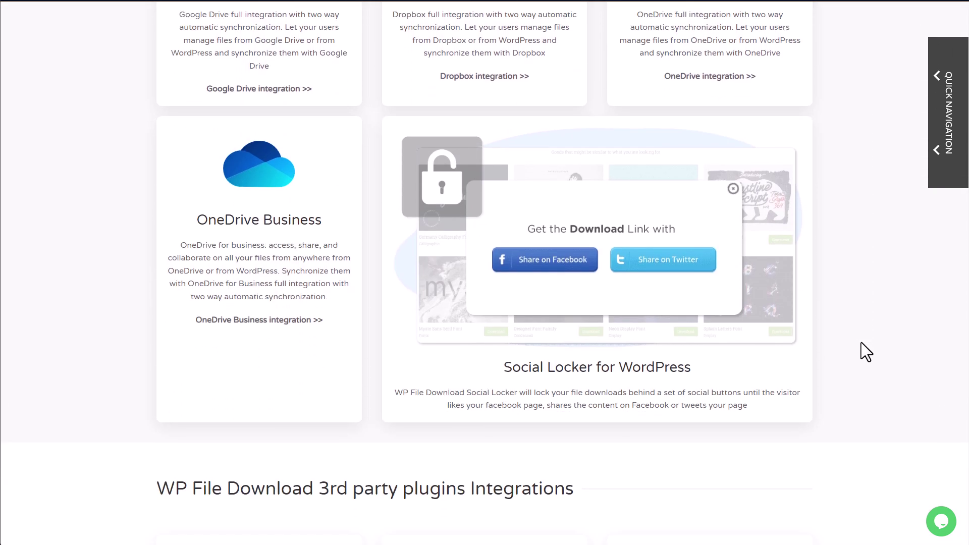
pyautogui.scroll(-8, 862, 342)
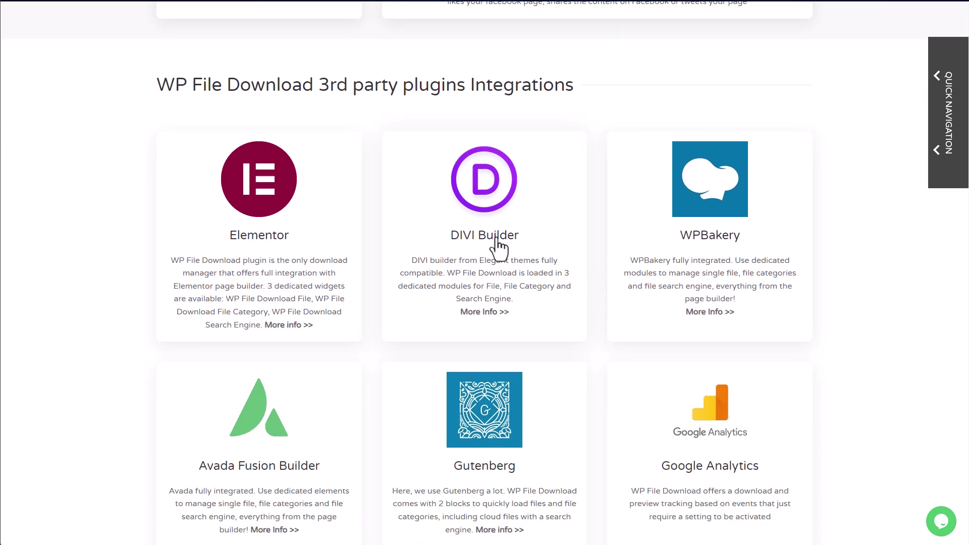
pyautogui.scroll(-2, 362, 274)
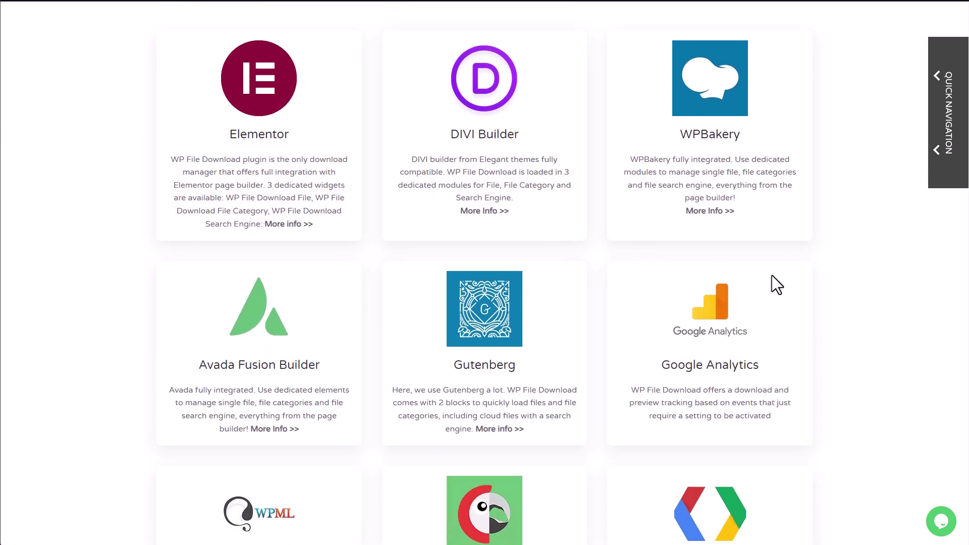
pyautogui.scroll(-1, 766, 277)
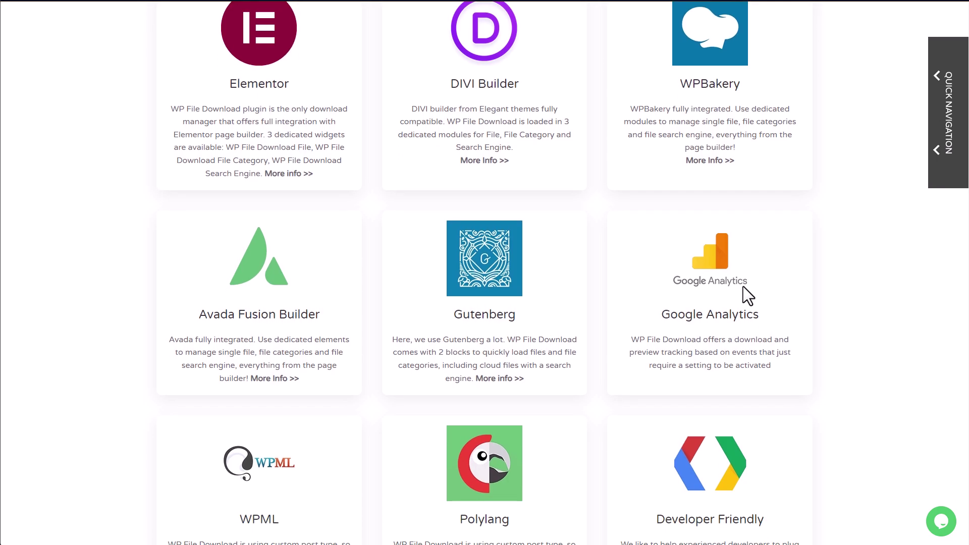
pyautogui.scroll(3, 727, 303)
pyautogui.scroll(14, 717, 323)
pyautogui.scroll(-3, 664, 342)
pyautogui.scroll(-18, 887, 399)
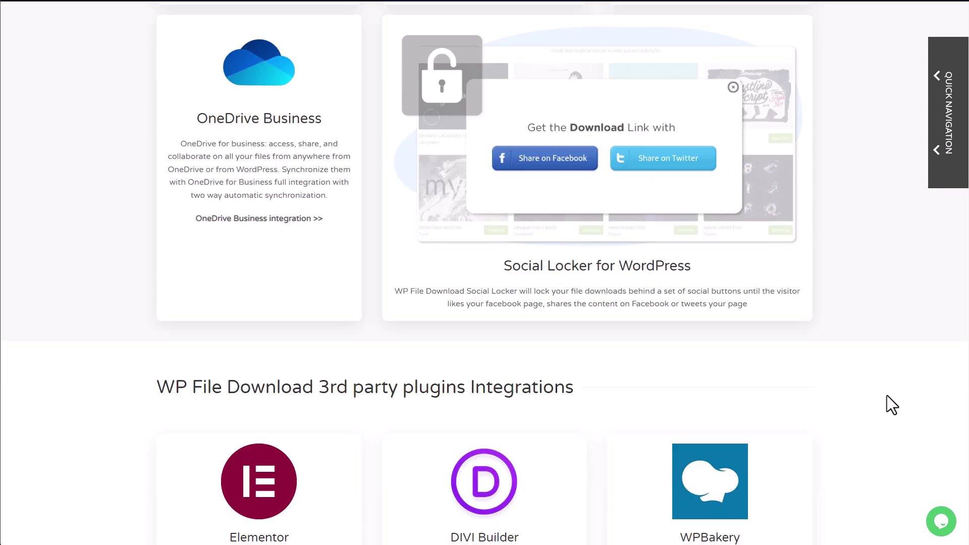
pyautogui.scroll(-20, 884, 392)
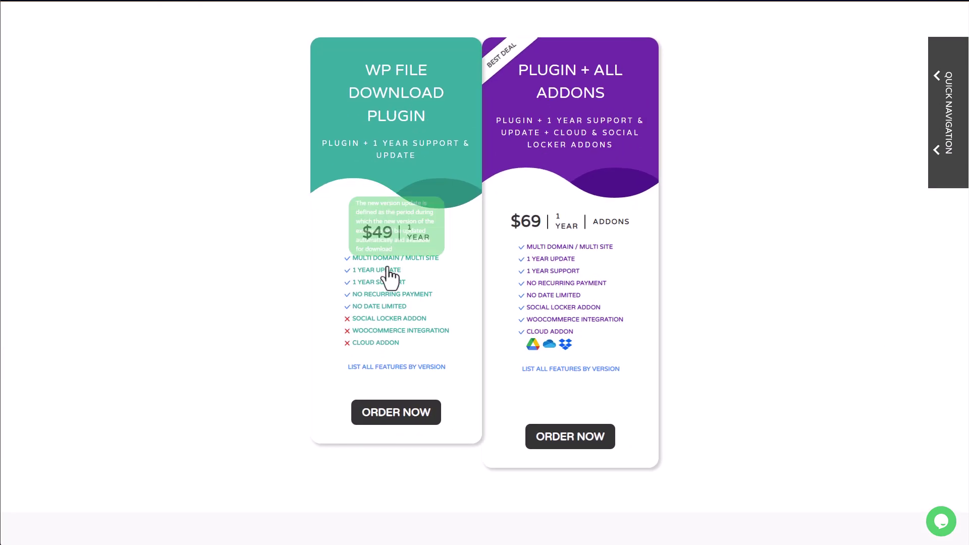
pyautogui.moveTo(389, 306)
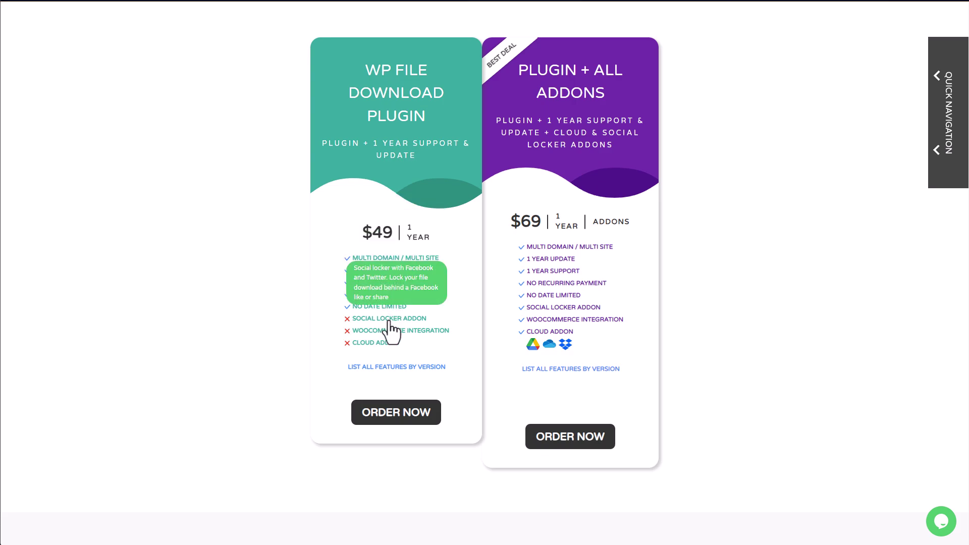
pyautogui.moveTo(558, 329)
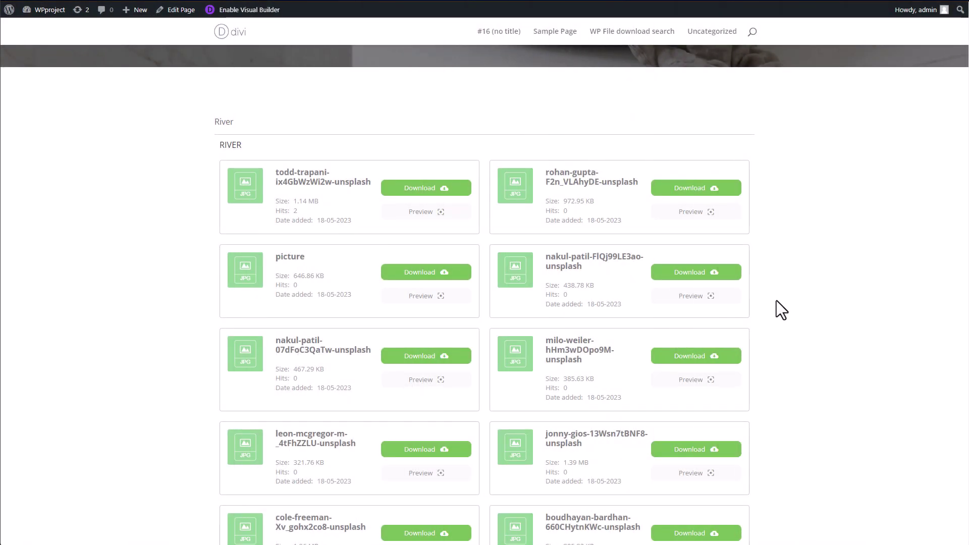
# - Switch the 'picture' search's category filter to City and rerun it, listing the 383.95 KB file
pyautogui.scroll(-1, 777, 327)
pyautogui.scroll(-2, 777, 327)
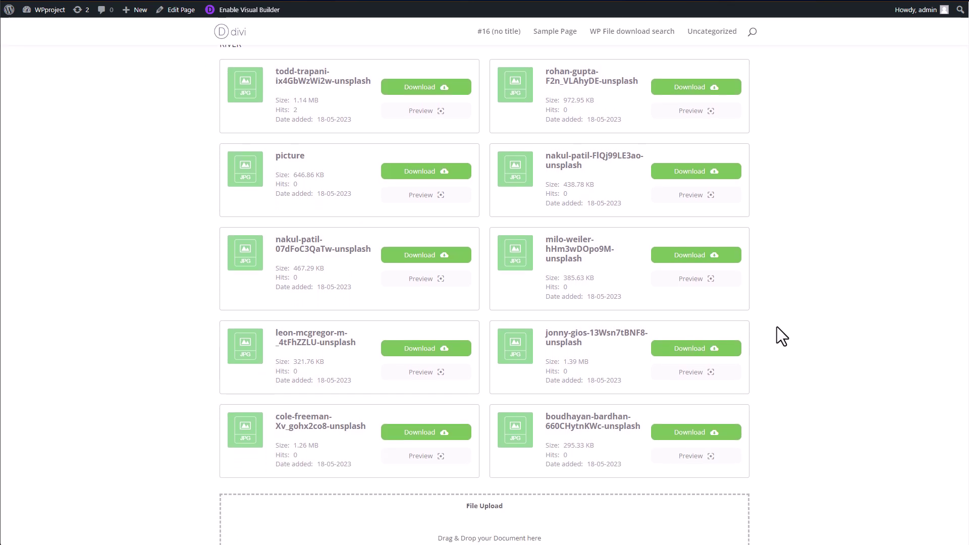
pyautogui.scroll(-6, 777, 327)
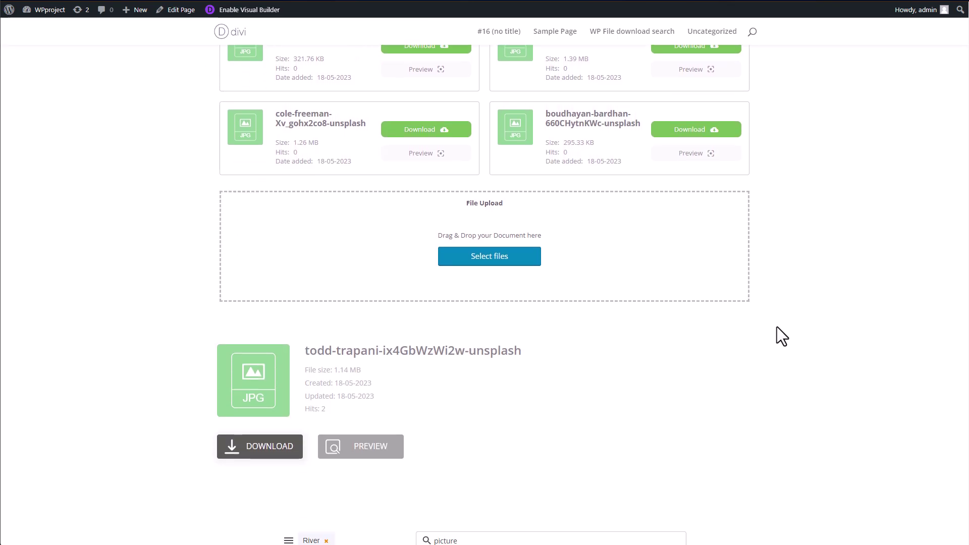
pyautogui.scroll(-6, 777, 328)
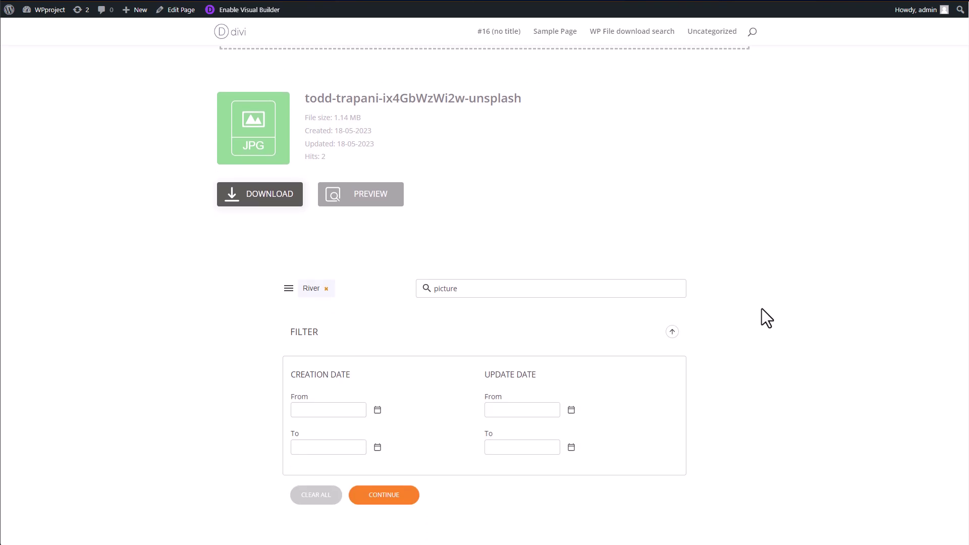
pyautogui.scroll(-1, 752, 303)
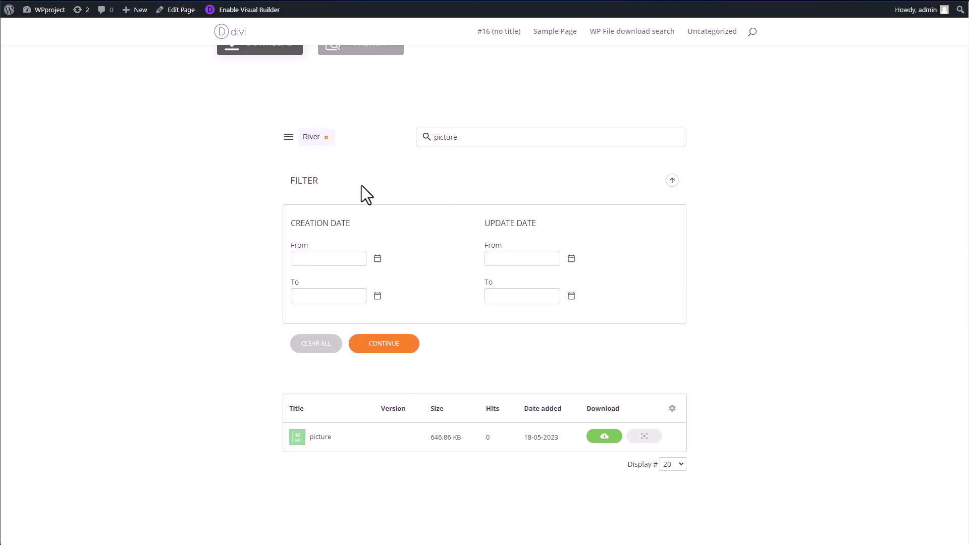
pyautogui.click(289, 137)
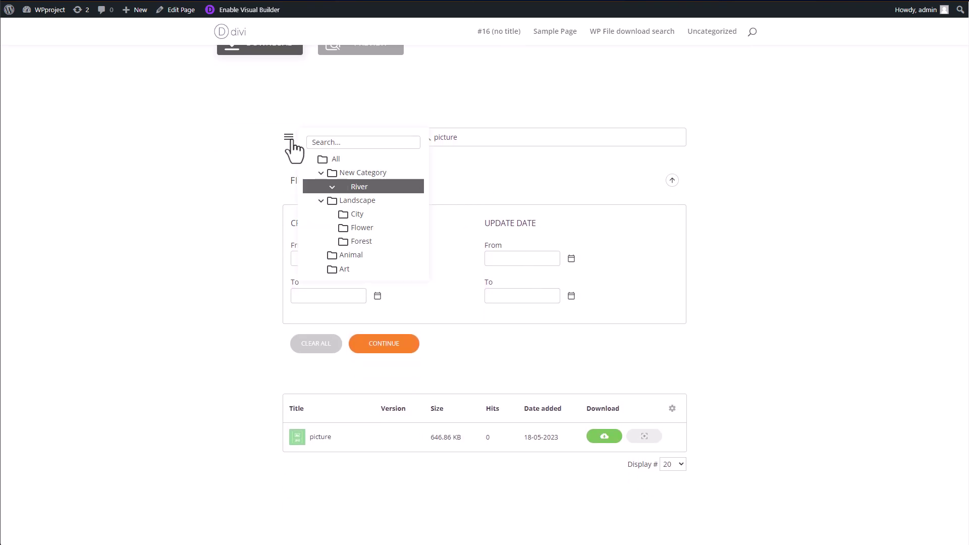
pyautogui.click(362, 215)
pyautogui.click(395, 348)
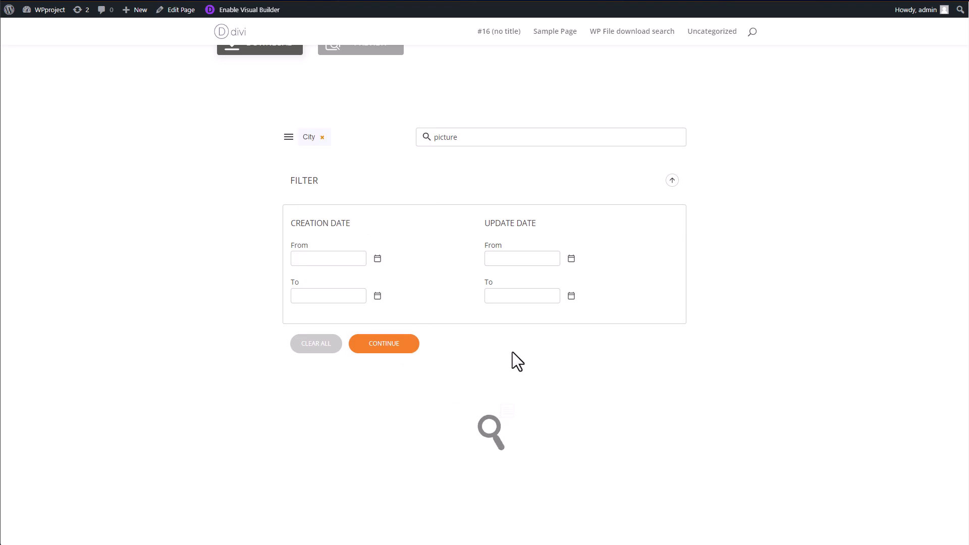